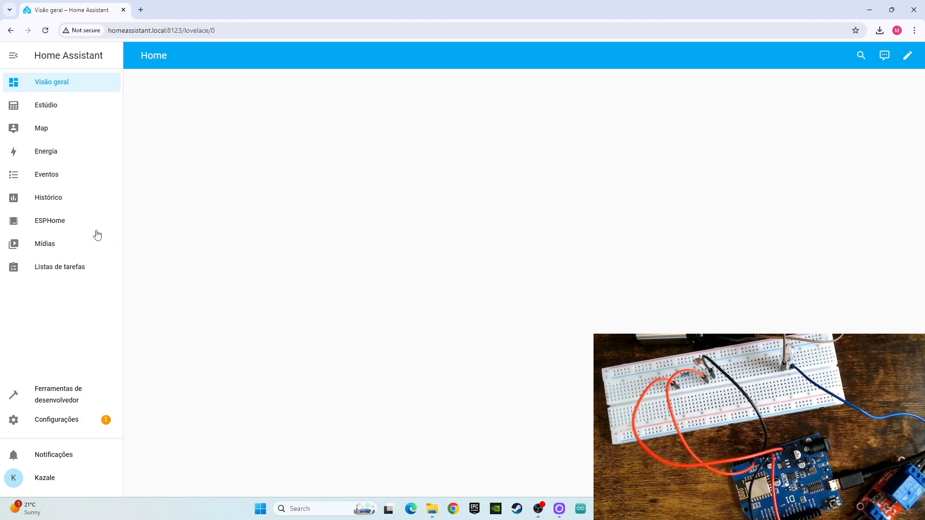
Open the ESPHome device ESP2866-D1 from devices and services and test its Rele switch by turning it on and off.
click(53, 427)
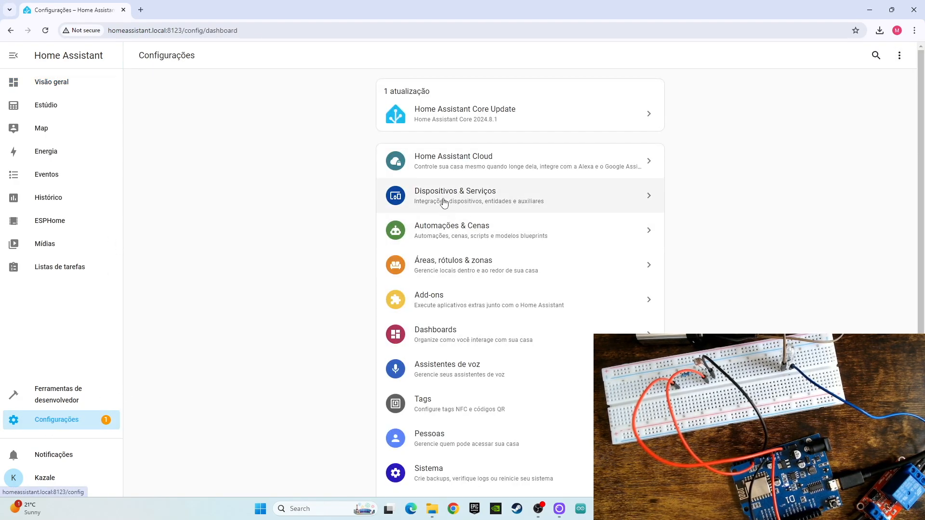
click(444, 201)
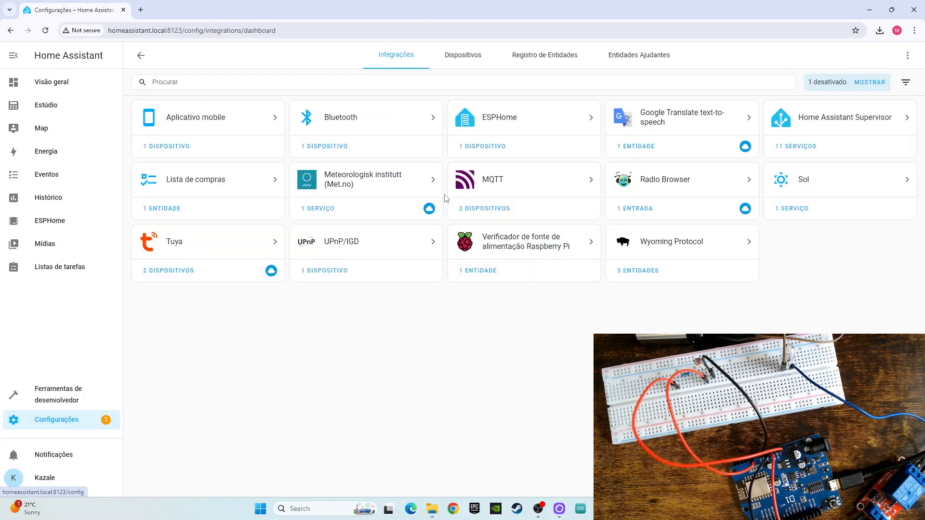
click(480, 146)
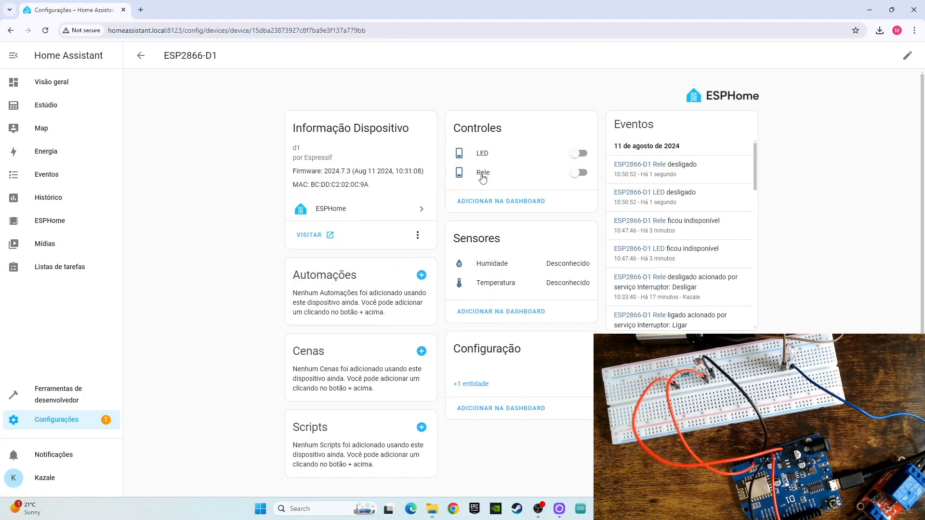
click(580, 173)
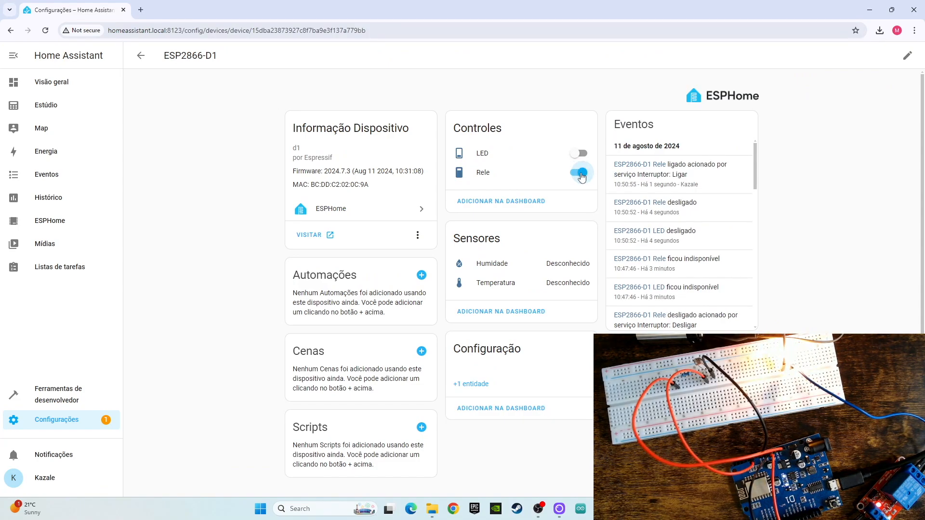
click(581, 175)
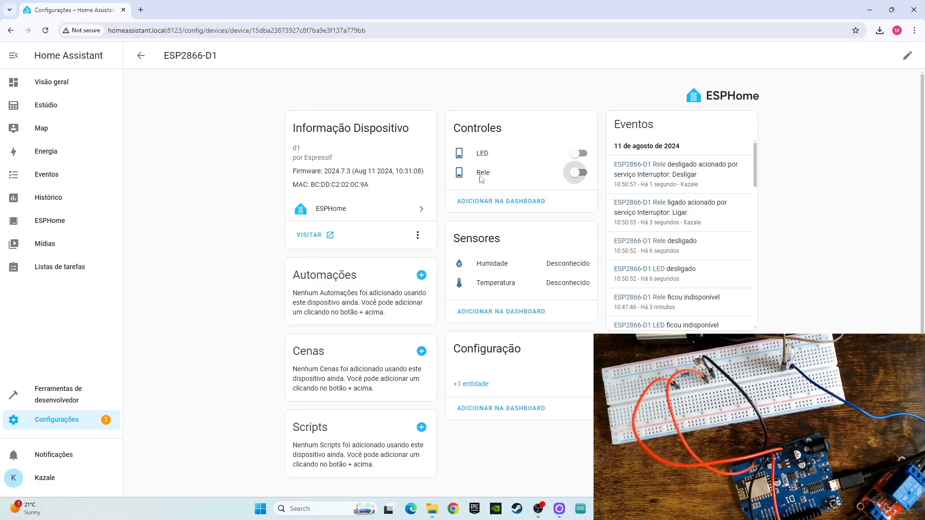
Search the web for "esphome adc" in a new browser tab and open ESPHome's Analog To Digital Sensor page.
click(140, 10)
text(espho)
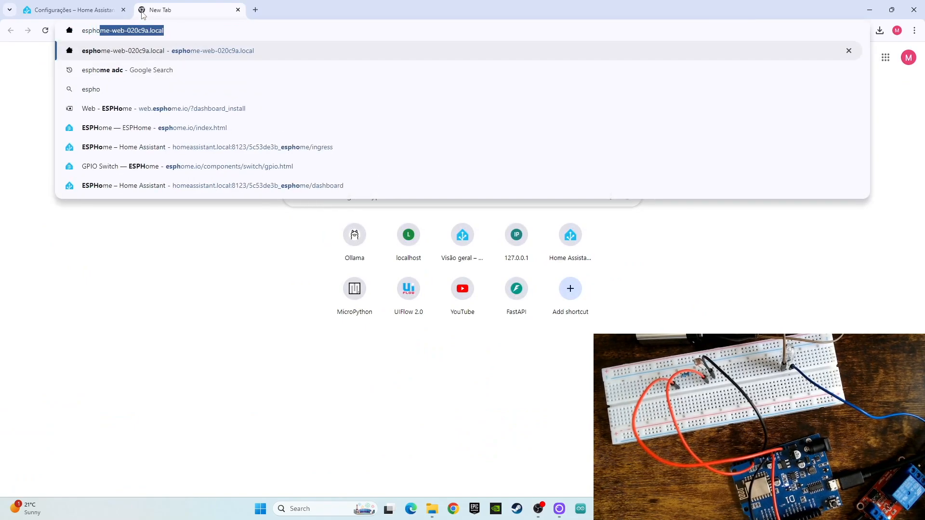
text(me adc)
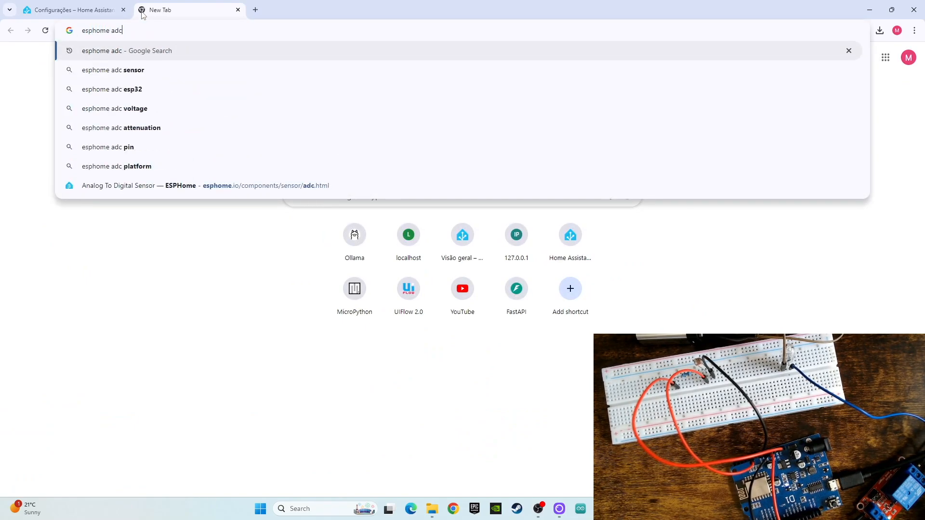
key(Return)
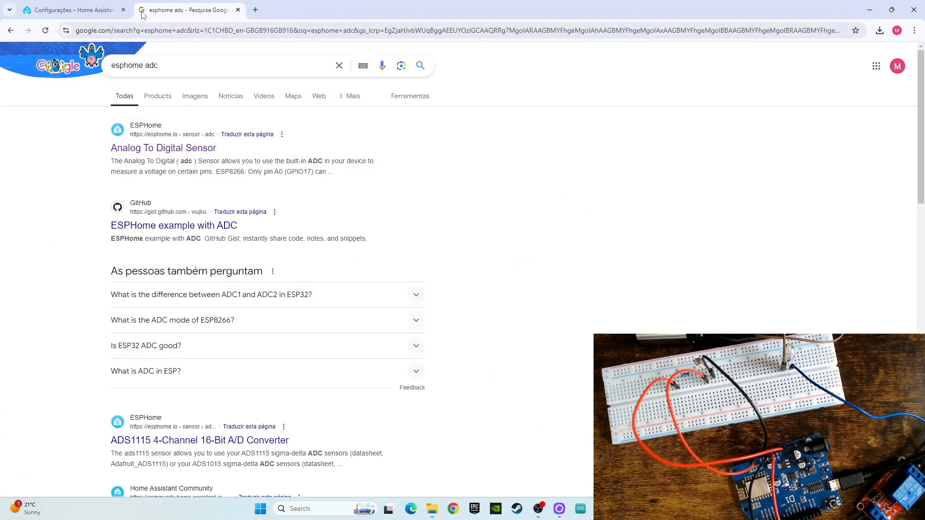
click(156, 149)
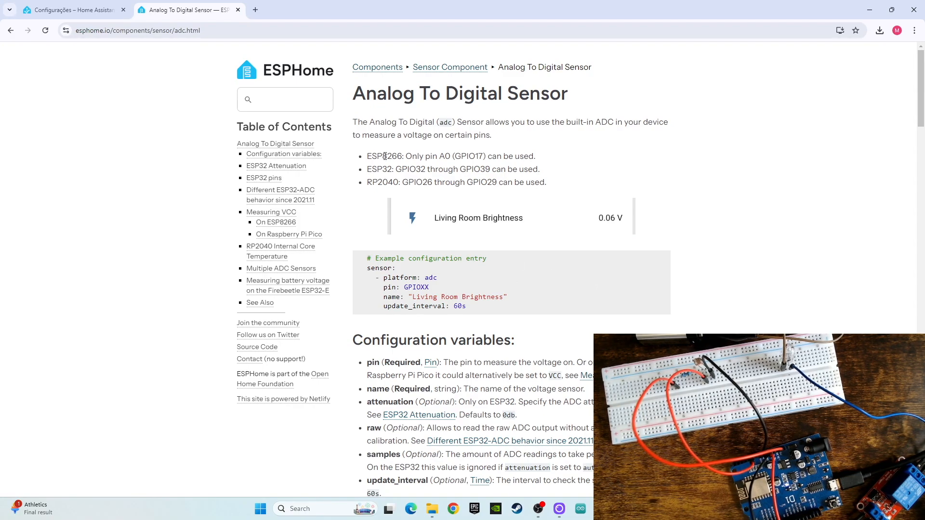
Examine which pins the documentation allows for analog readings on the ESP8266 and the ESP32.
drag(366, 158, 533, 157)
drag(440, 157, 451, 157)
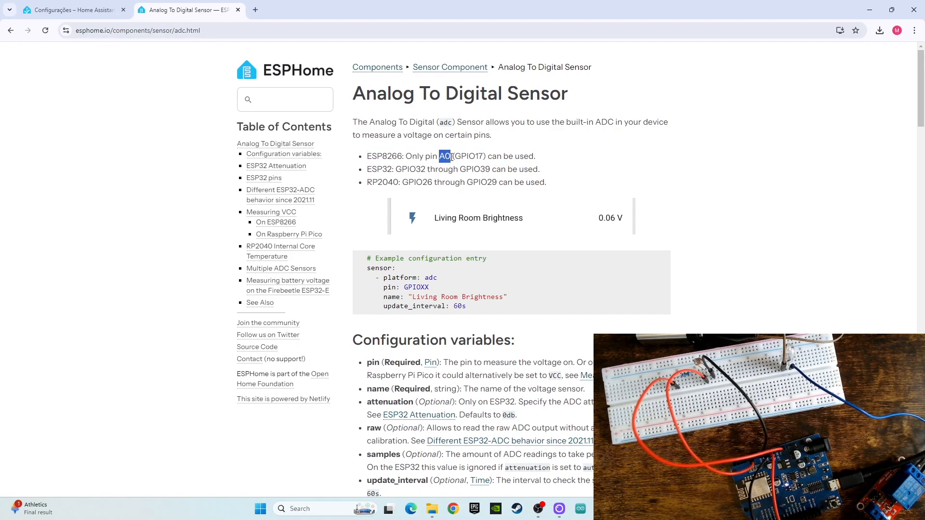
click(546, 159)
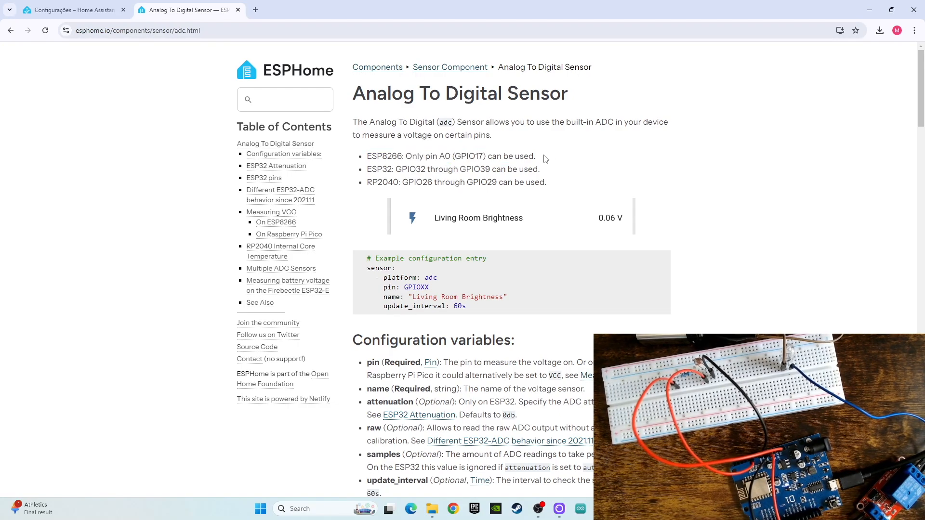
drag(537, 157, 502, 171)
click(381, 167)
double_click(380, 168)
drag(416, 169, 491, 170)
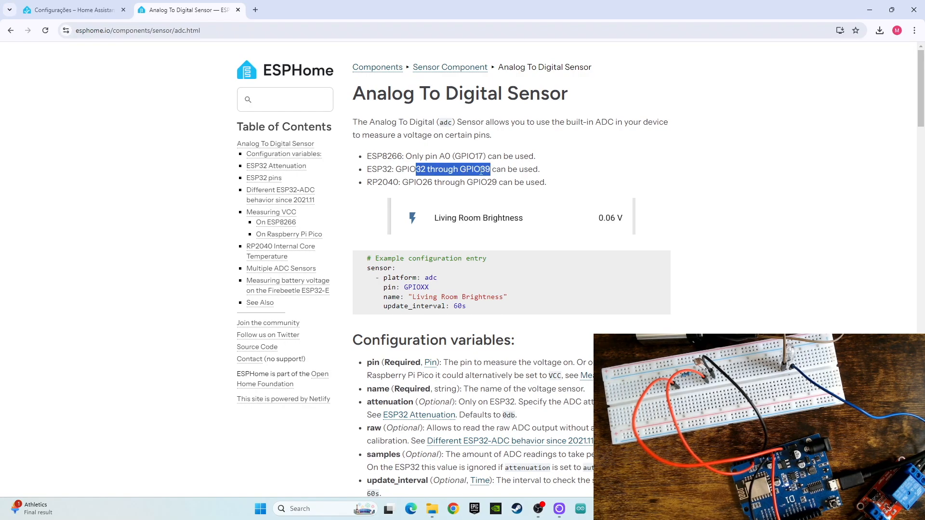
click(568, 160)
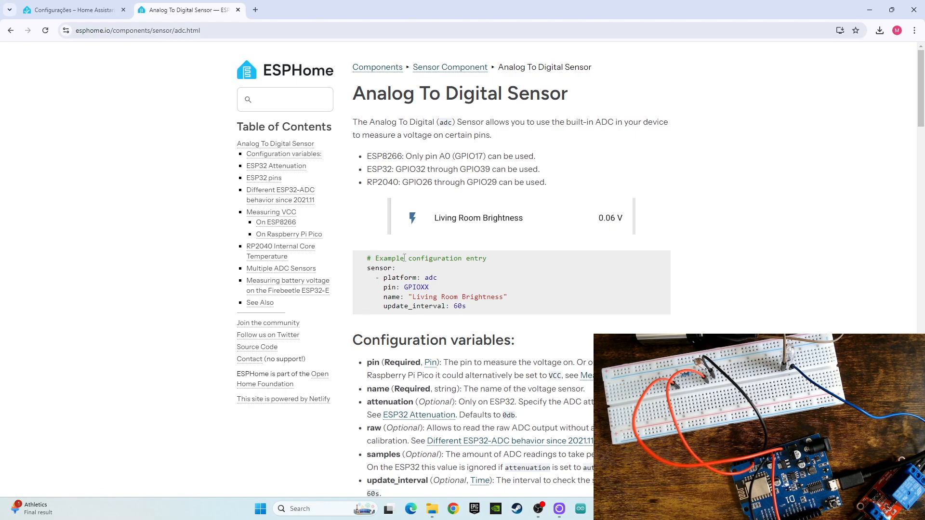
Copy the example adc configuration, from the sensor line through the update_interval line.
drag(477, 311, 368, 273)
right_click(381, 268)
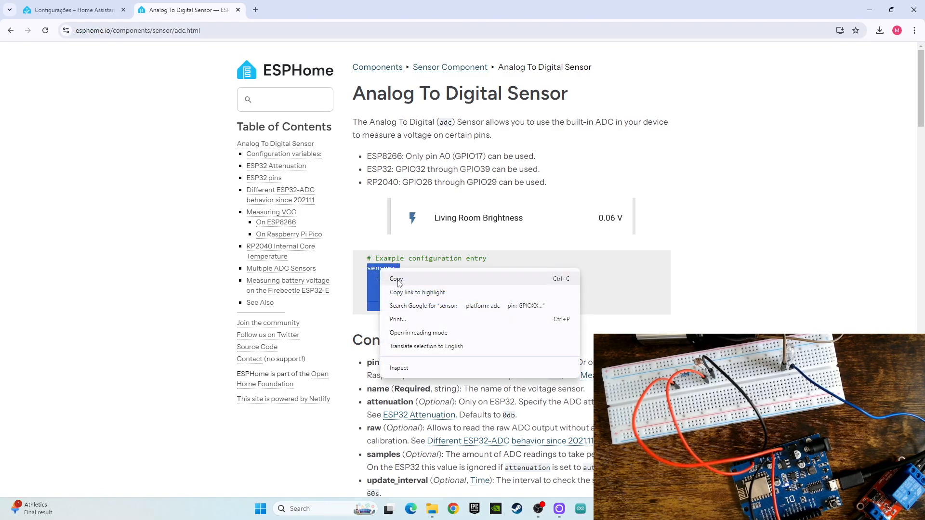
click(393, 277)
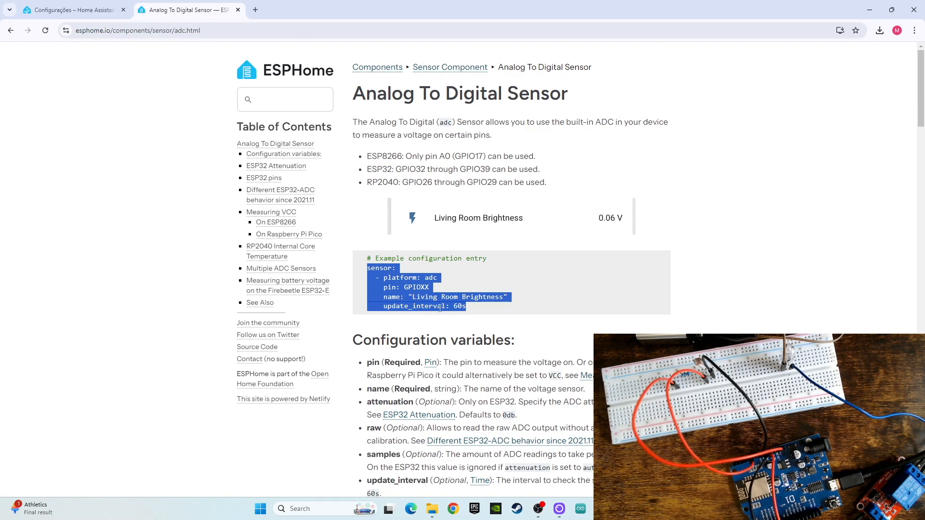
Return to Home Assistant and open esp2866-d1.yaml for editing in ESPHome.
click(75, 10)
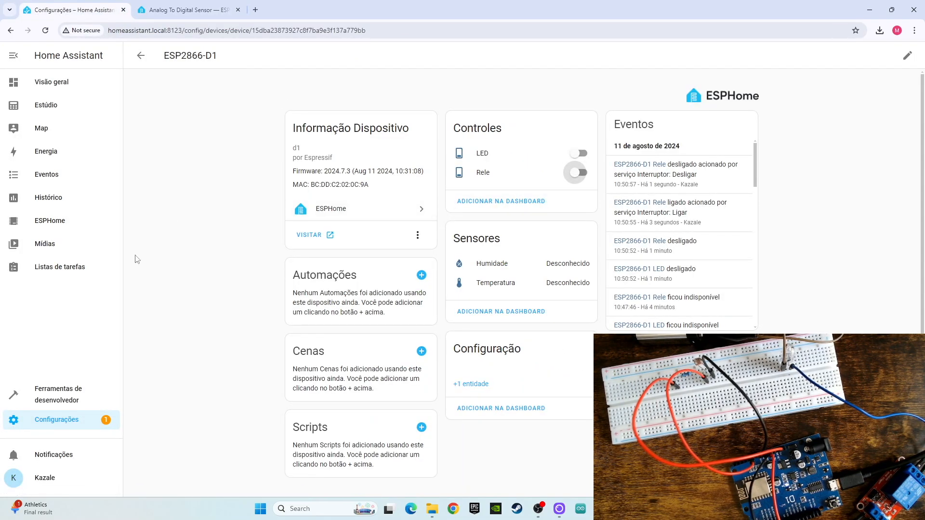
click(47, 222)
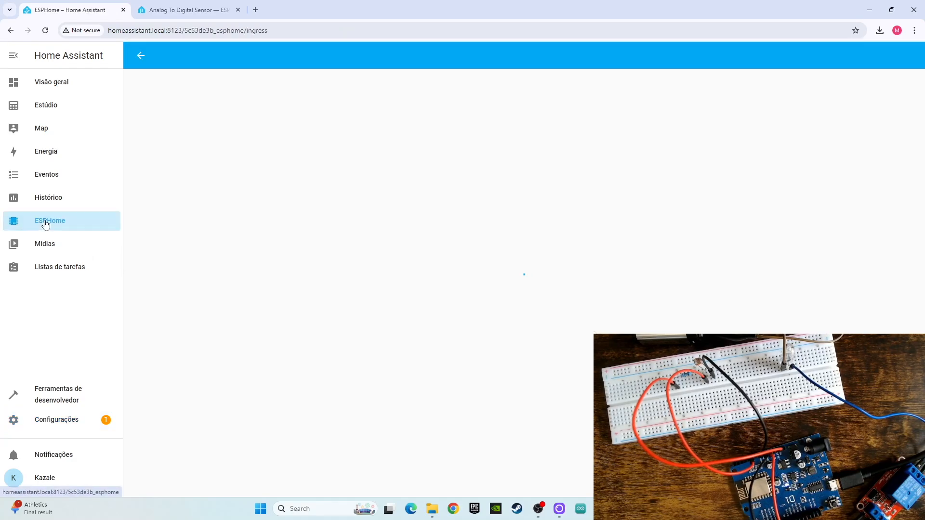
click(181, 141)
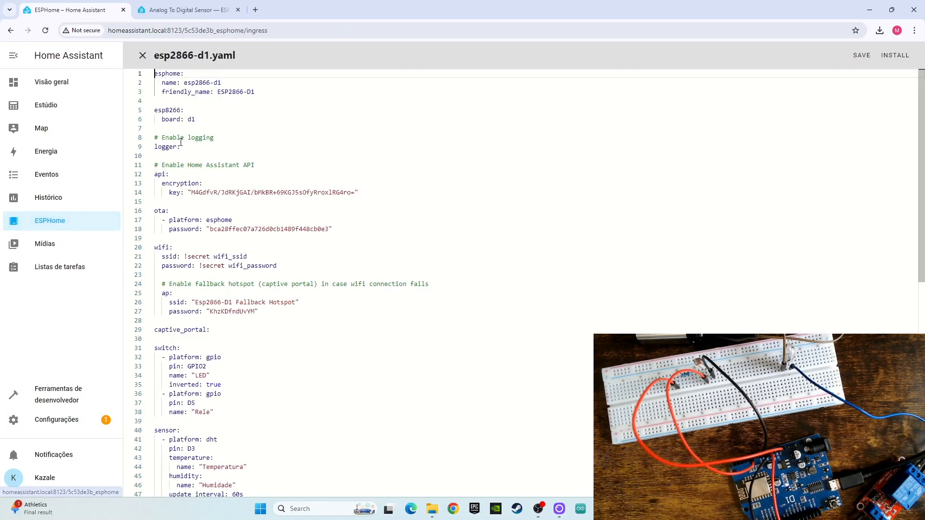
Paste the copied adc block after the dht sensor's last line and delete its duplicate "sensor:" line.
scroll(344, 306, down, 3)
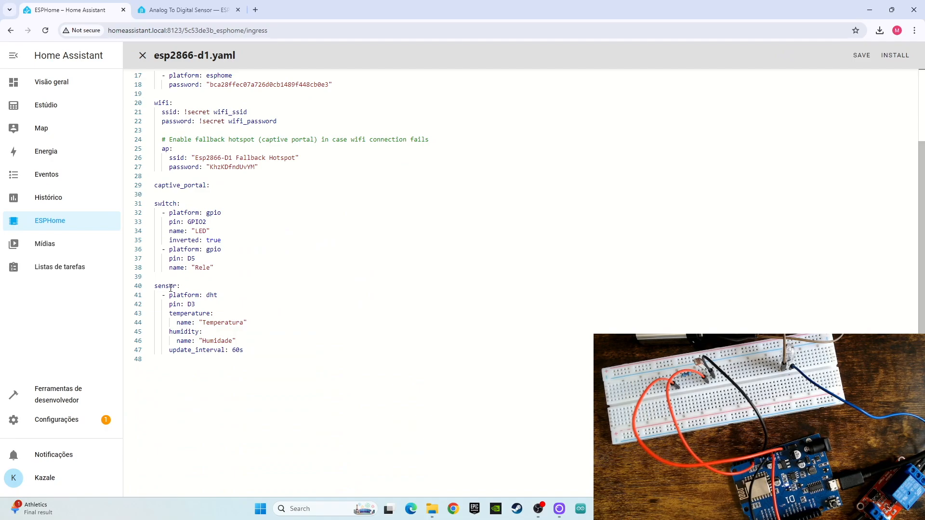
double_click(163, 286)
click(256, 353)
key(Return)
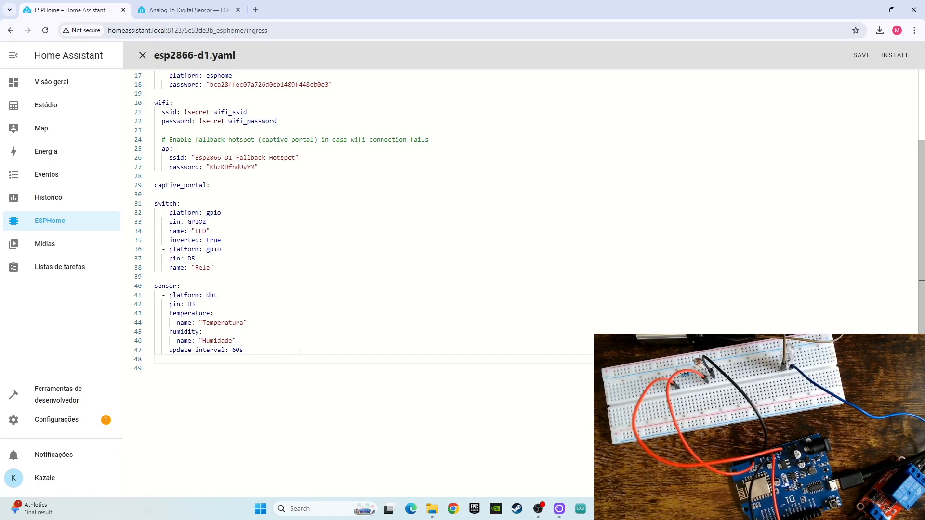
key(ctrl+v)
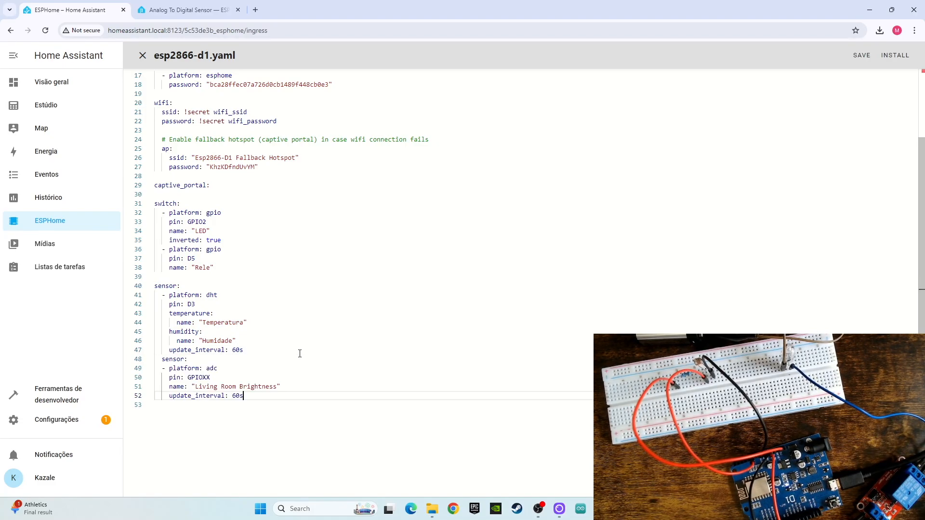
drag(200, 359, 142, 360)
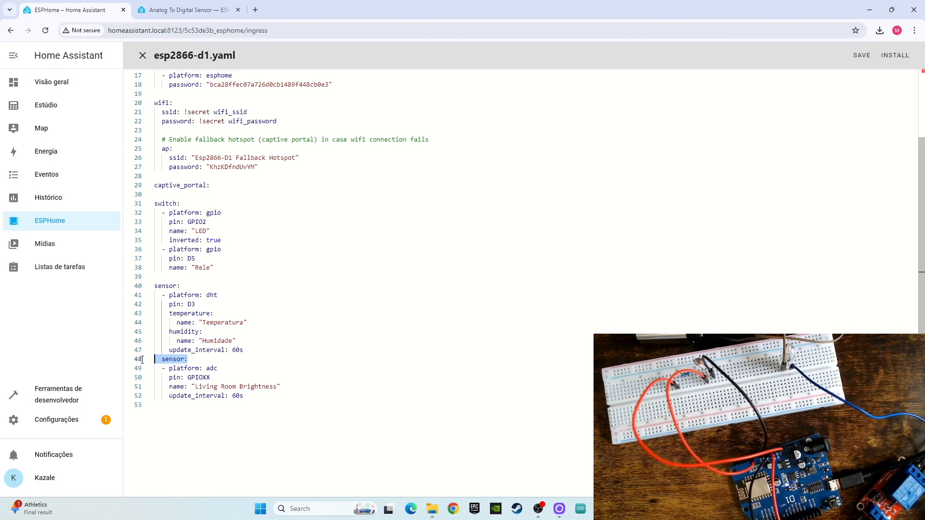
key(BackSpace)
key(BackSpace)
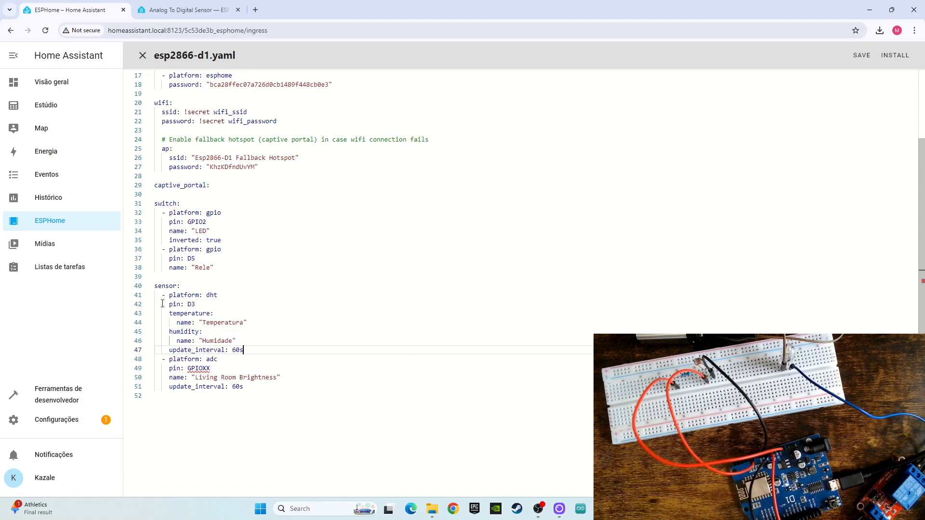
Replace the GPIOXX placeholder pin of the adc sensor with A0.
click(162, 359)
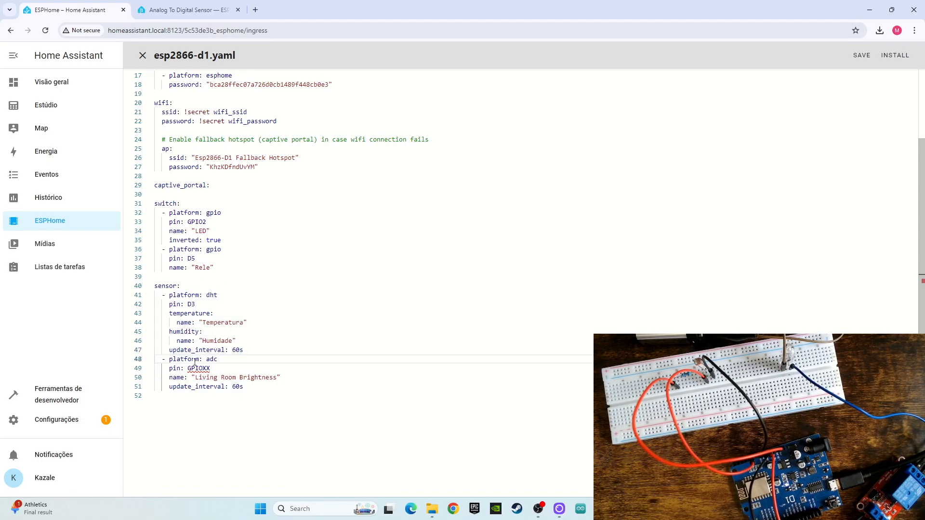
click(210, 359)
double_click(201, 368)
mouse_move(201, 374)
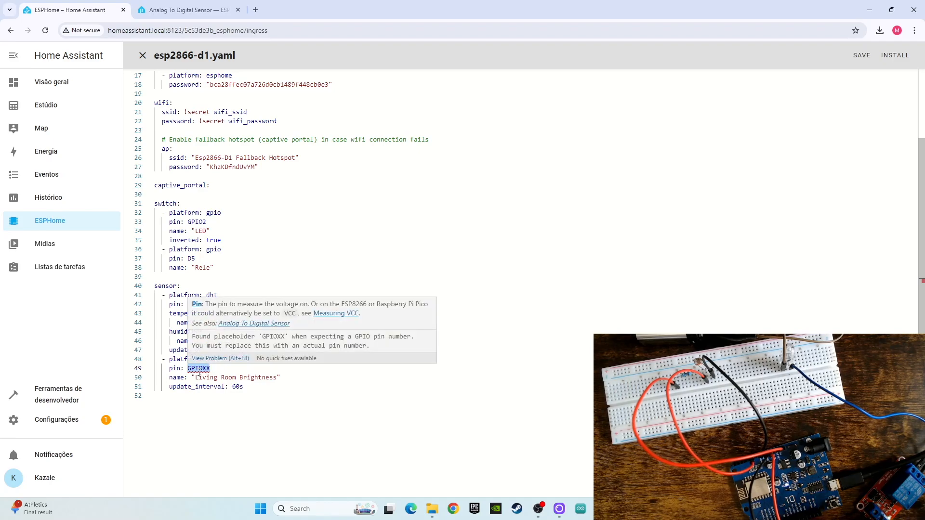
text(A0)
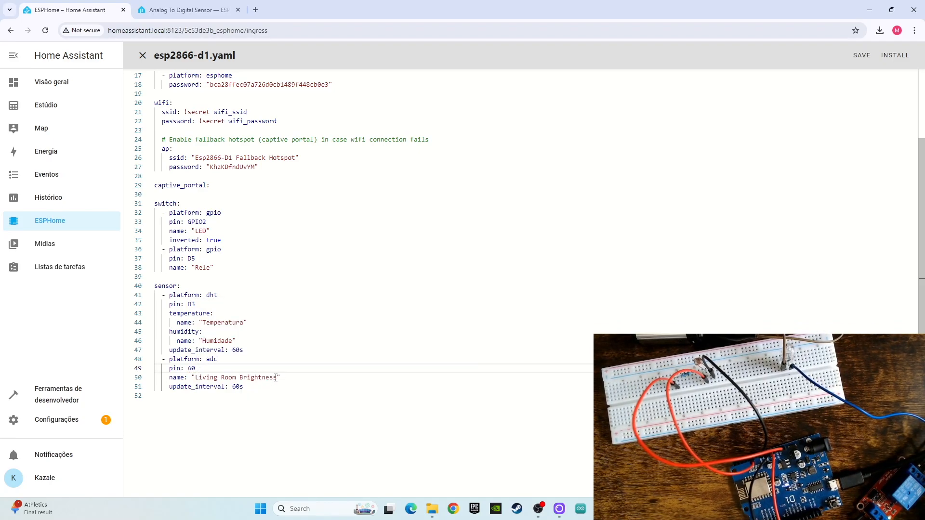
Rename the adc sensor to "Sensor de luminosidade".
drag(276, 377, 198, 375)
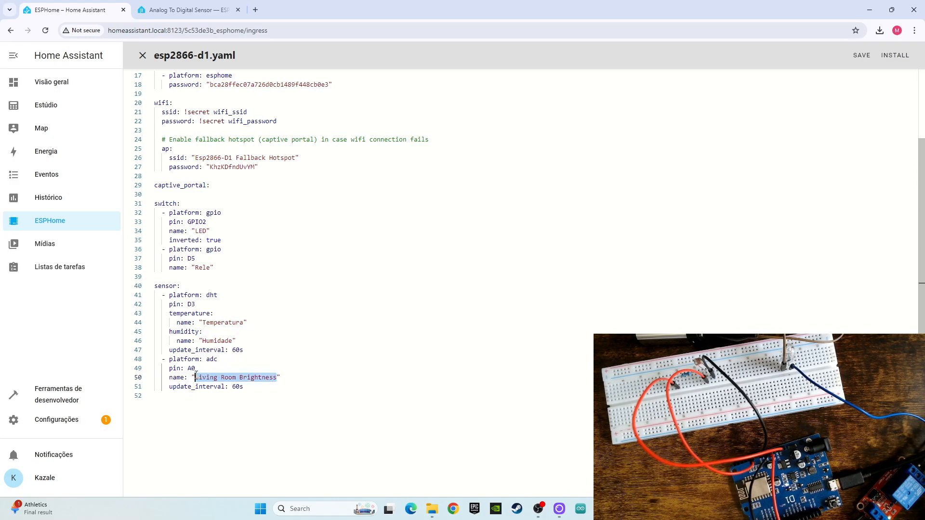
text(Sensor)
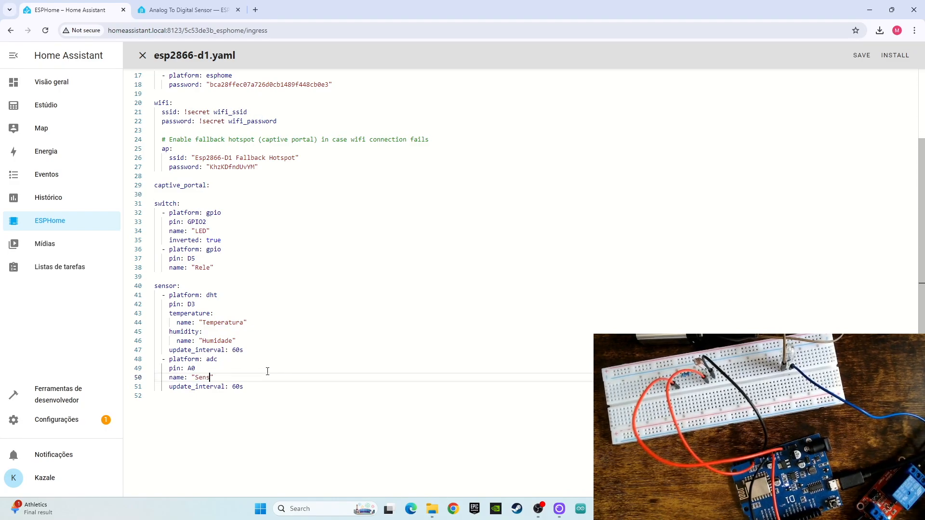
text( de )
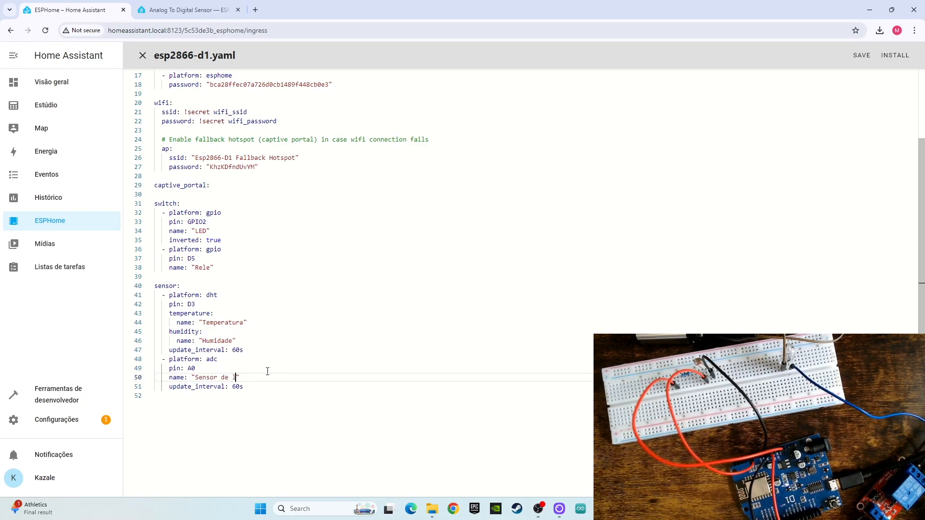
text(luminosidade)
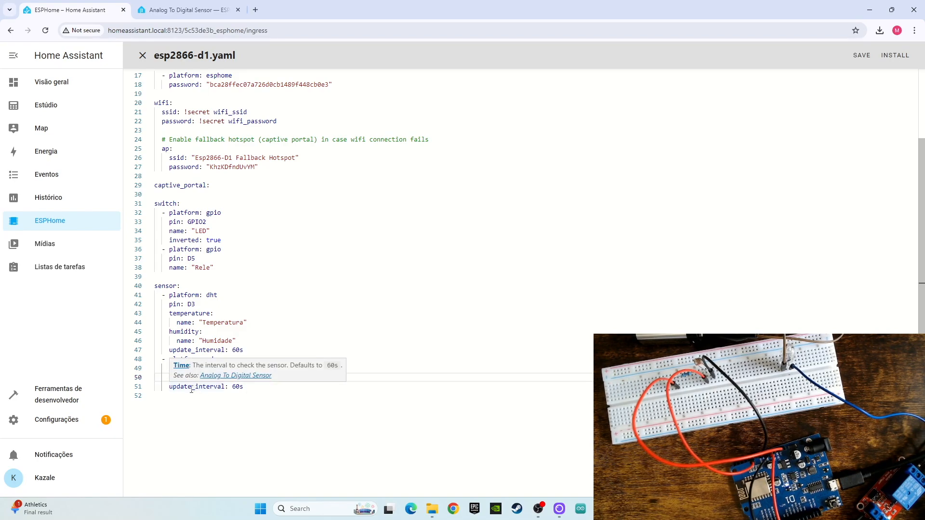
Set the adc sensor's update_interval to 10s.
click(236, 387)
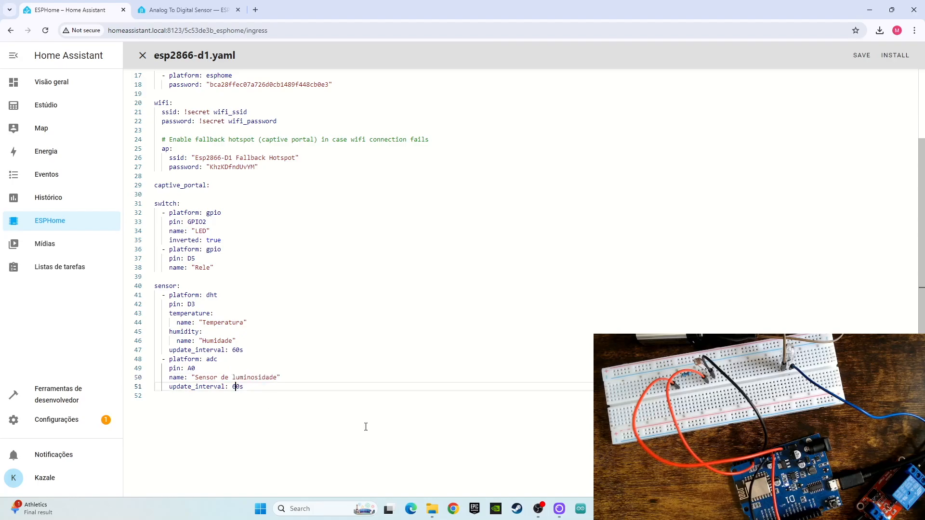
key(BackSpace)
text(1)
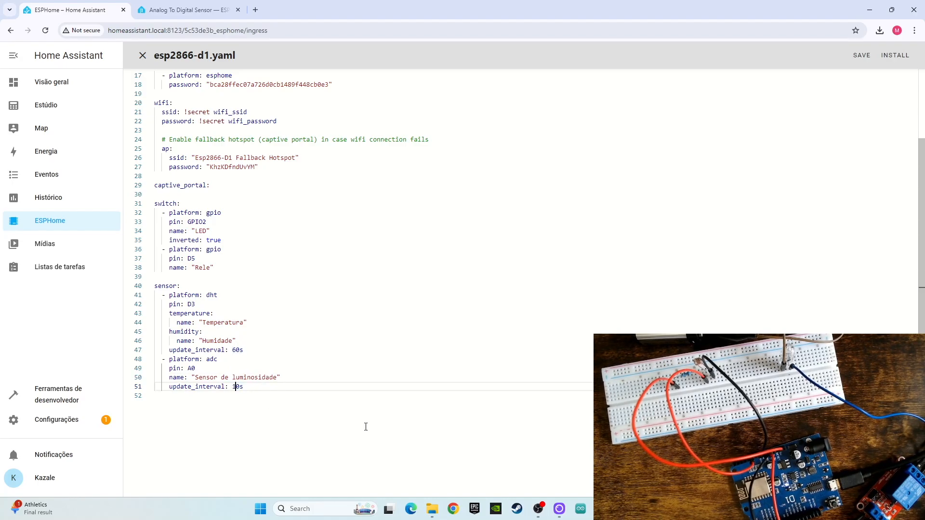
click(255, 388)
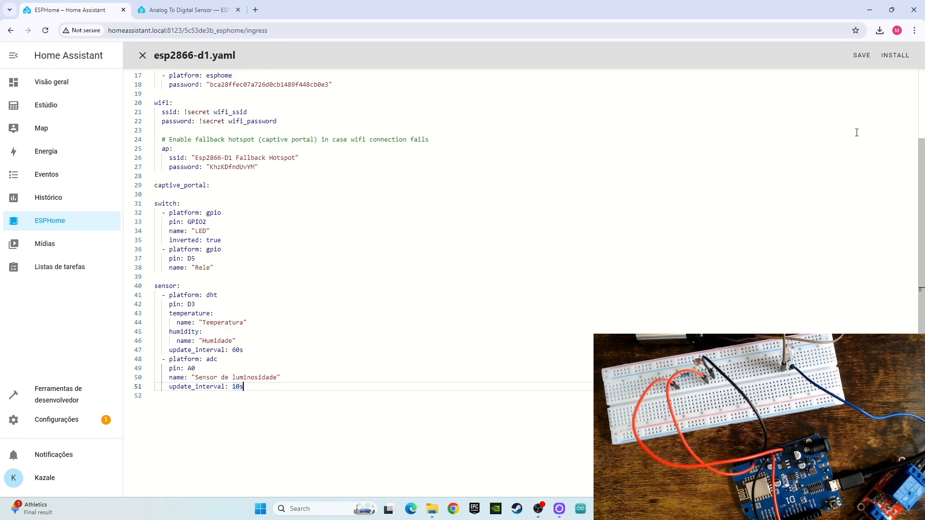
Save esp2866-d1.yaml and download its project for a "Plug into this computer" installation, keeping the blocked esp2866-d1.bin file.
click(861, 57)
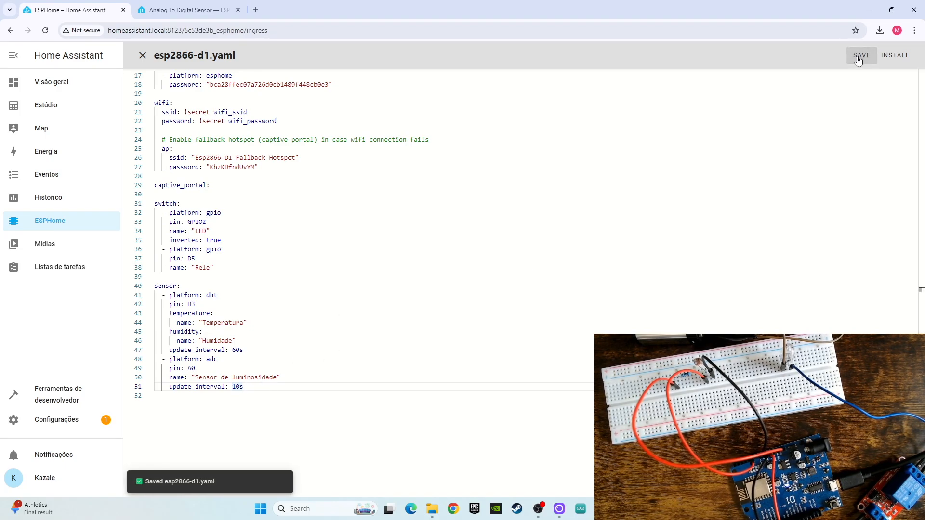
click(894, 54)
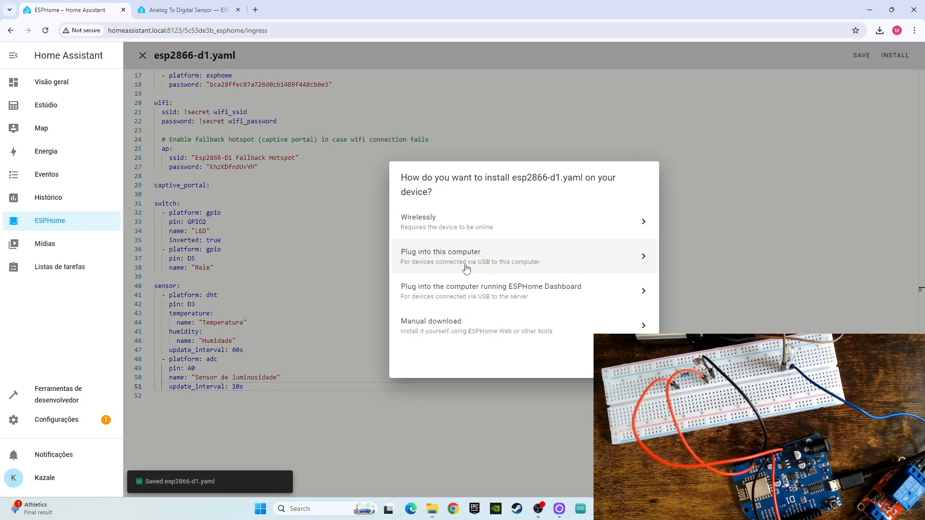
click(452, 261)
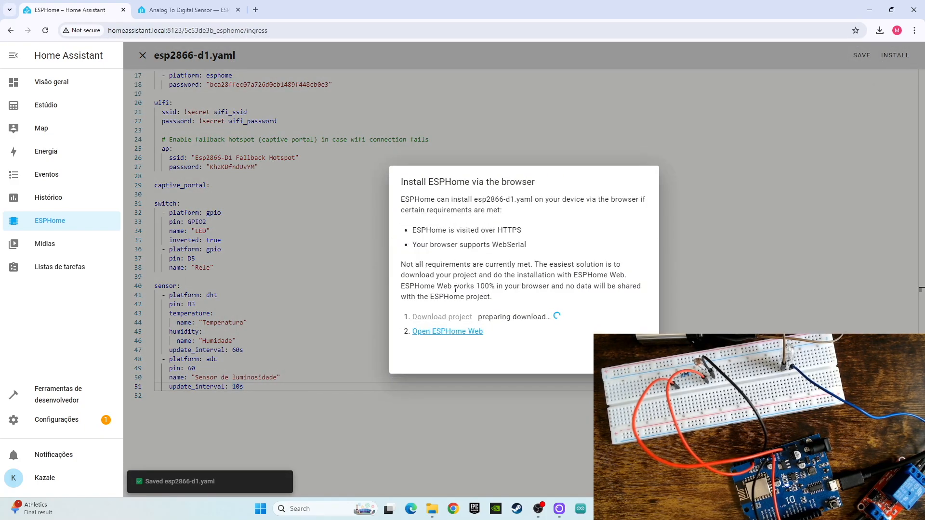
drag(538, 316, 482, 317)
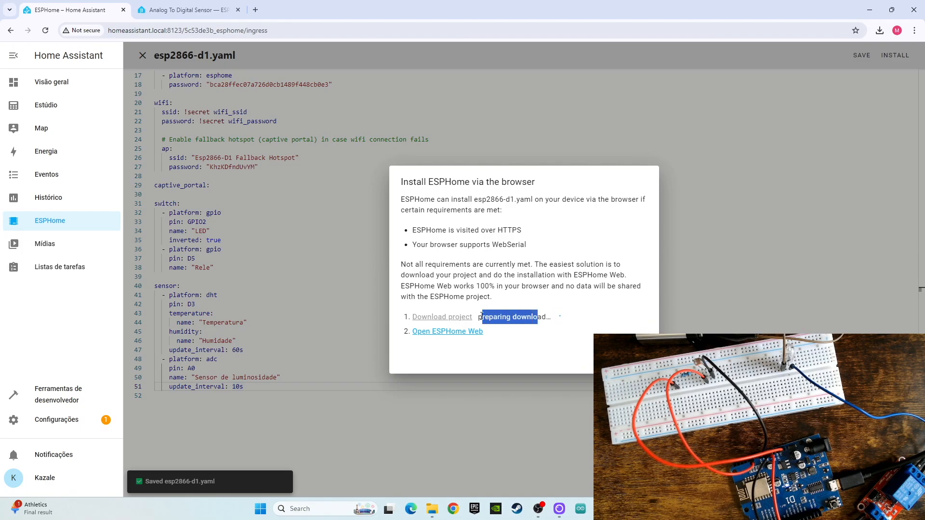
click(518, 314)
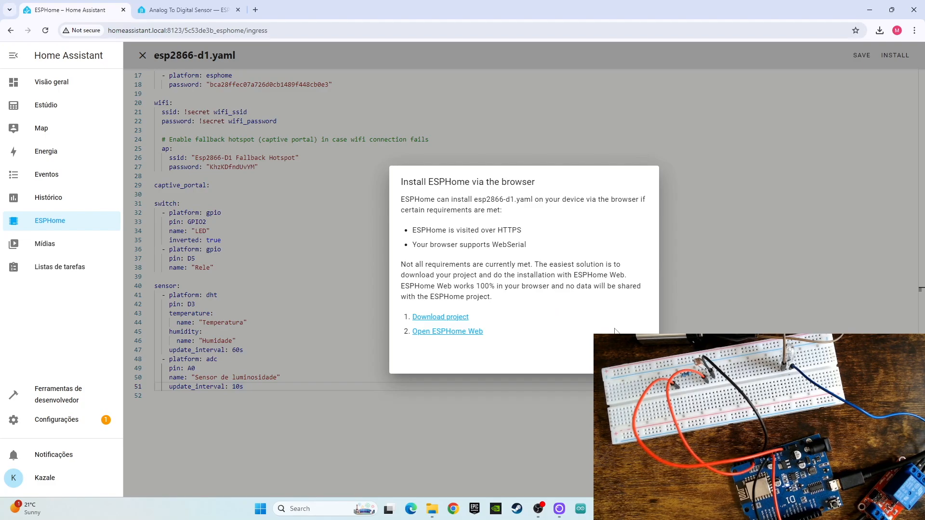
click(434, 319)
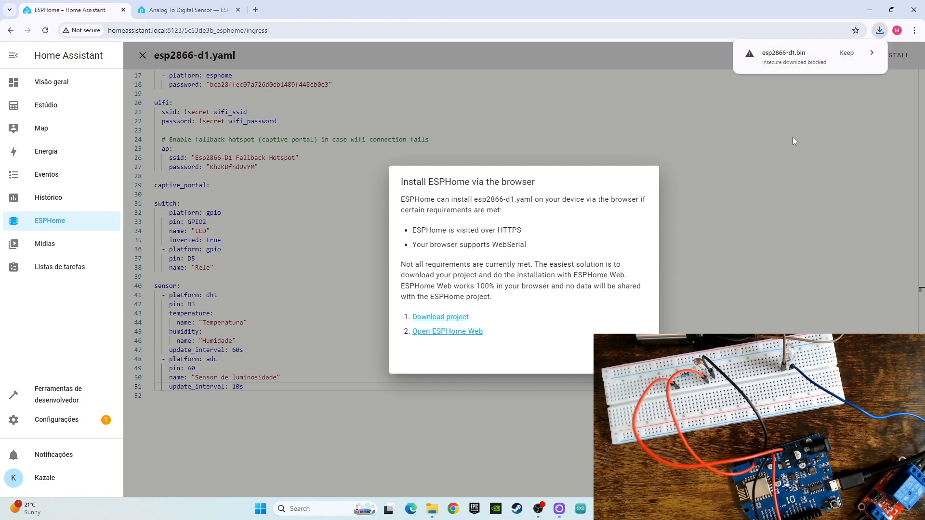
click(847, 53)
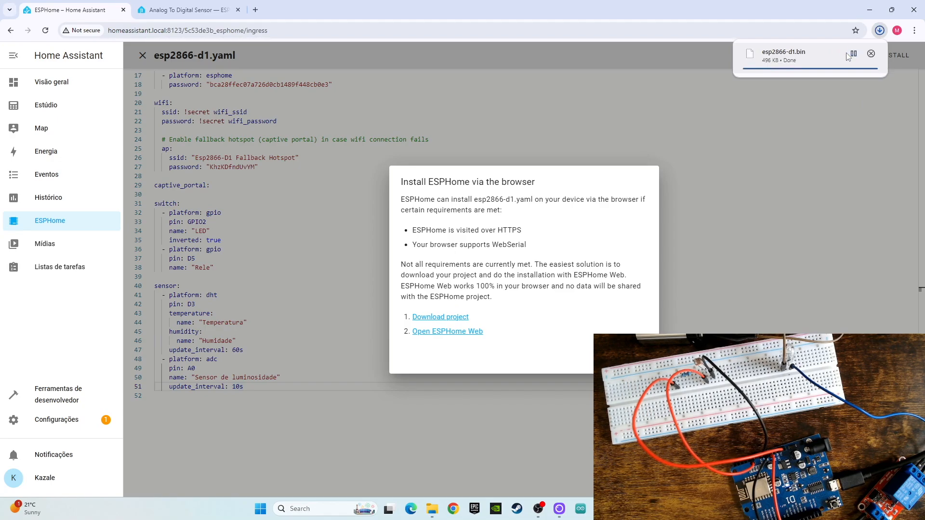
Open ESPHome Web and connect it to the board on the USB Serial (COM9) port.
click(436, 332)
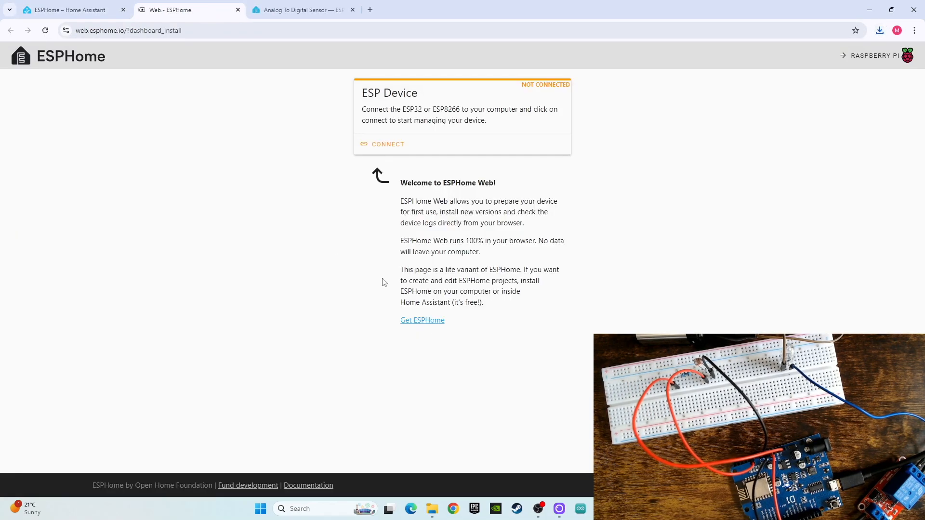
click(381, 146)
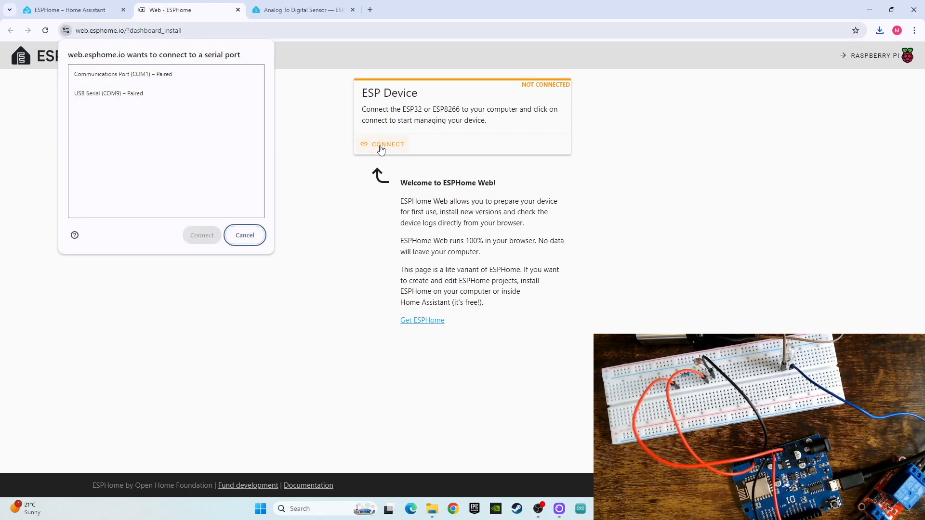
click(91, 95)
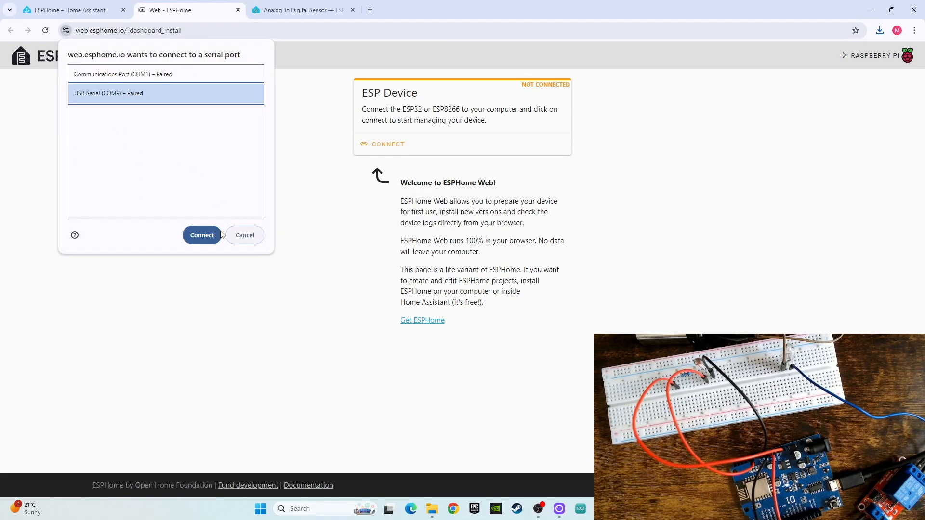
click(204, 236)
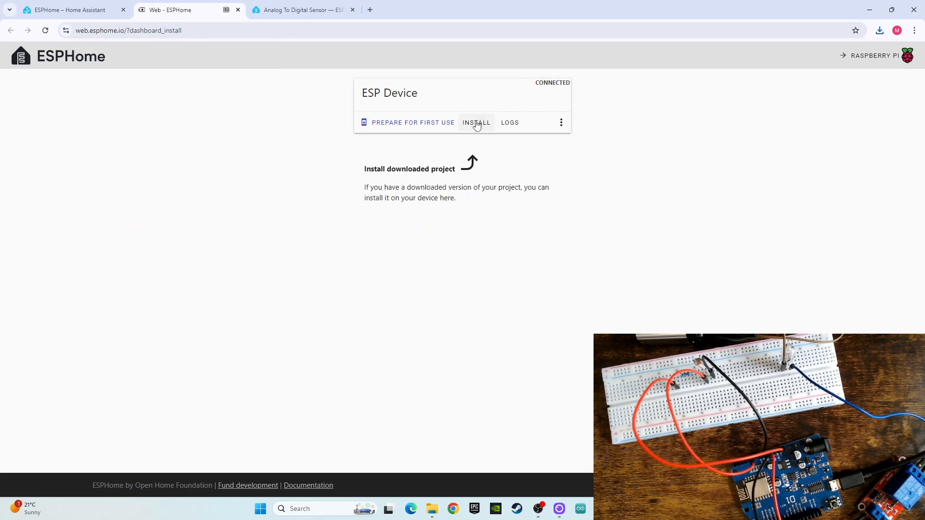
Install the downloaded esp2866-d1.bin on the connected device, and close ESPHome Web and the installation dialog.
click(476, 122)
click(401, 235)
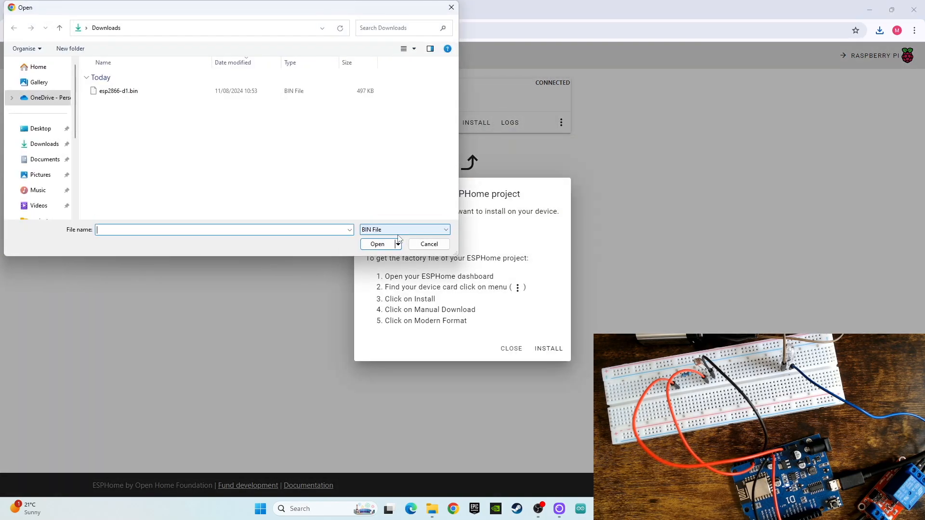
click(130, 92)
click(378, 244)
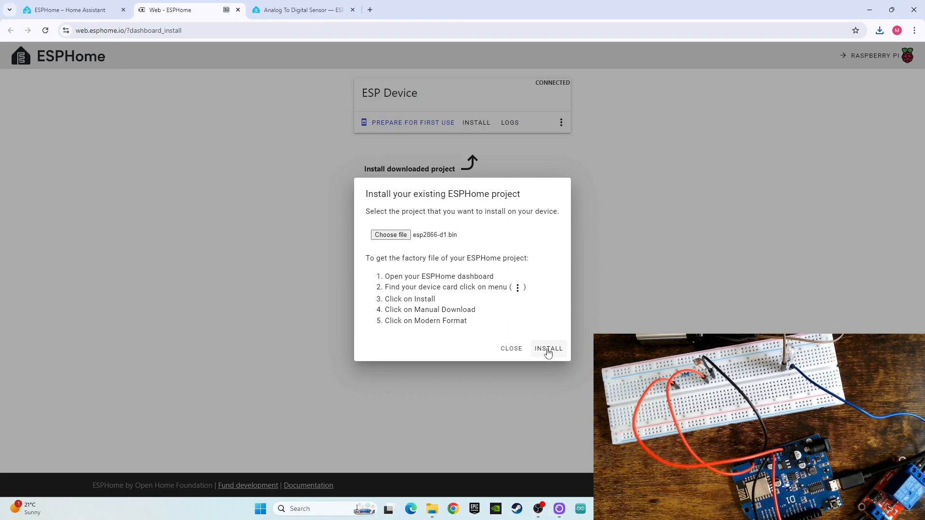
click(549, 352)
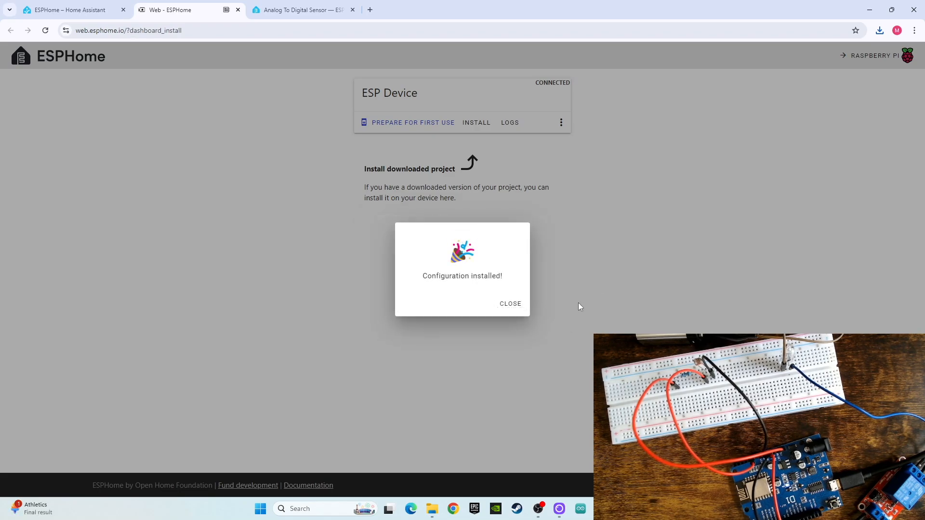
click(509, 304)
click(238, 10)
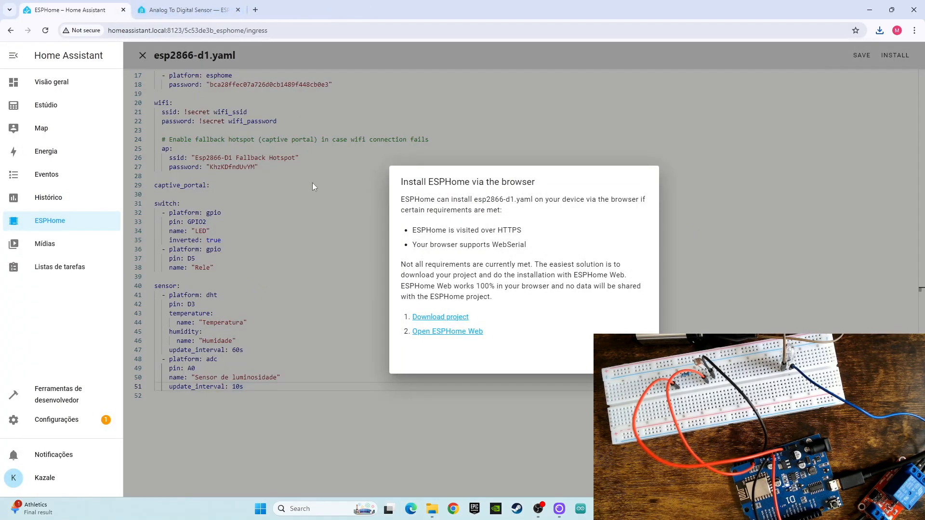
key(Escape)
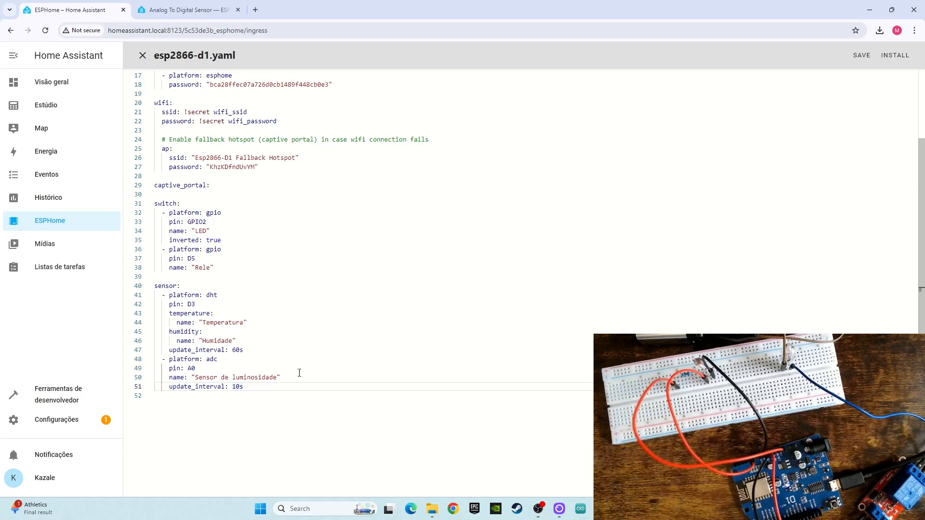
Open the ESP2866-D1 device page of the ESPHome integration to check the "Sensor de luminosidade" reading.
click(58, 420)
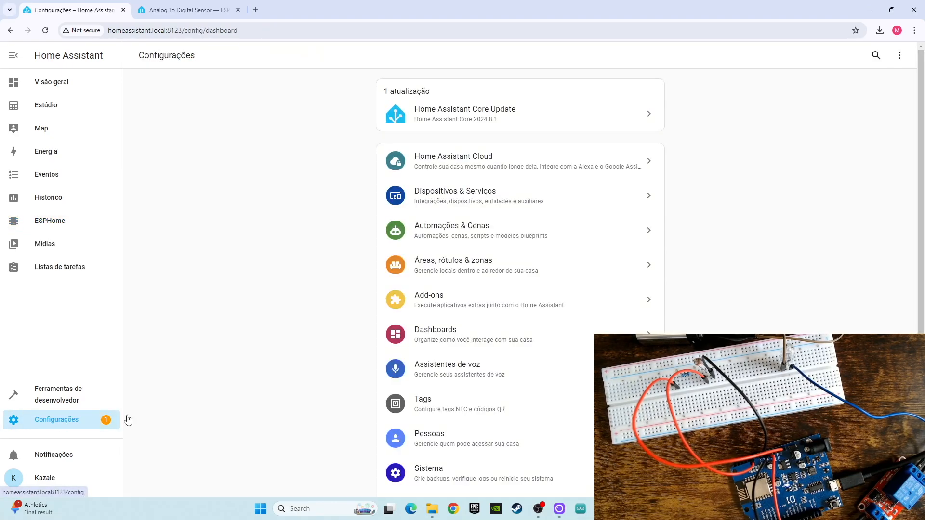
click(468, 199)
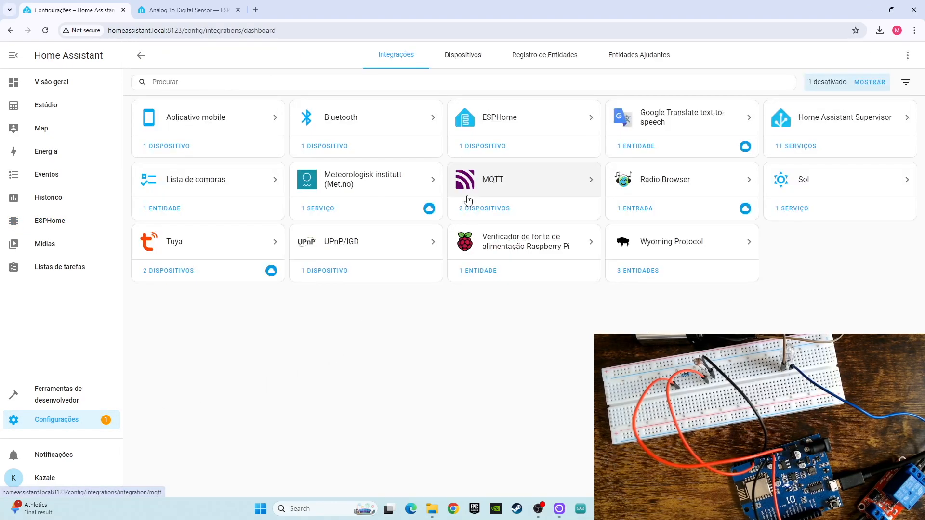
click(479, 150)
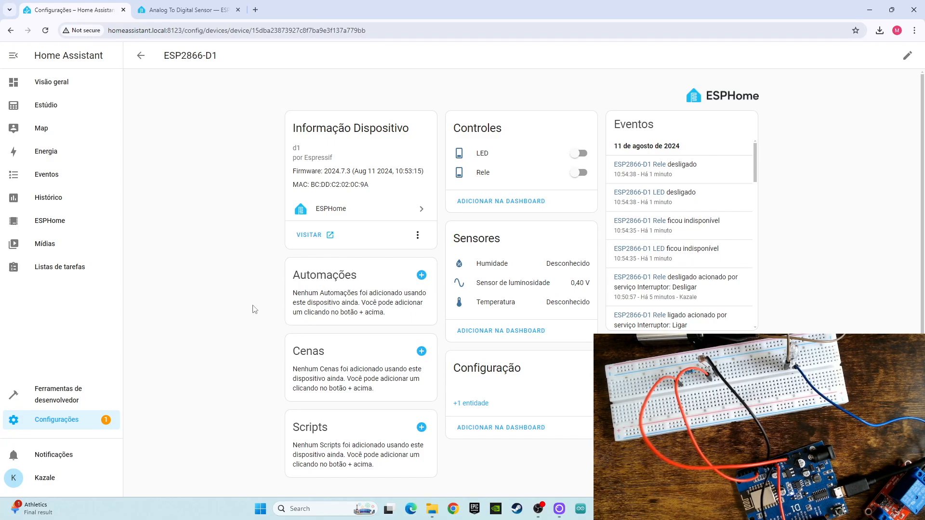
Create a new empty automation under "Automações & Cenas" in the Home Assistant settings.
click(54, 424)
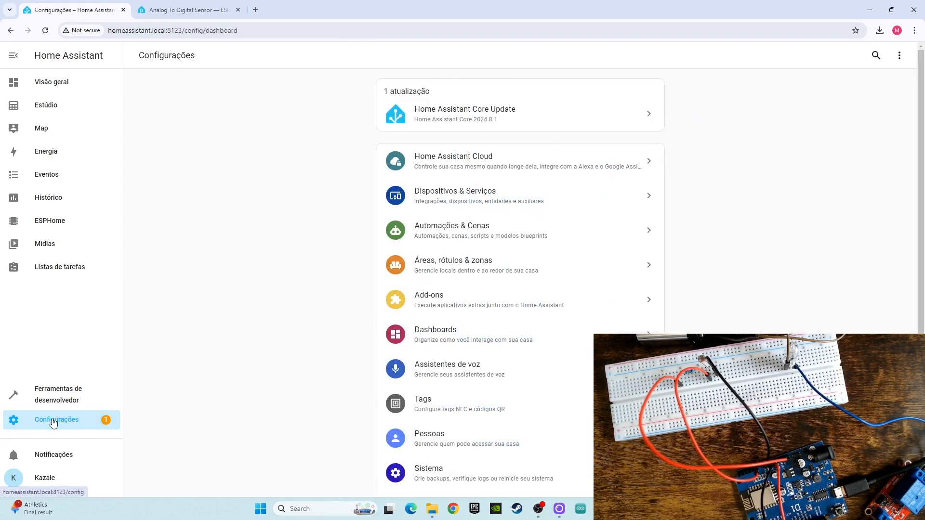
click(462, 236)
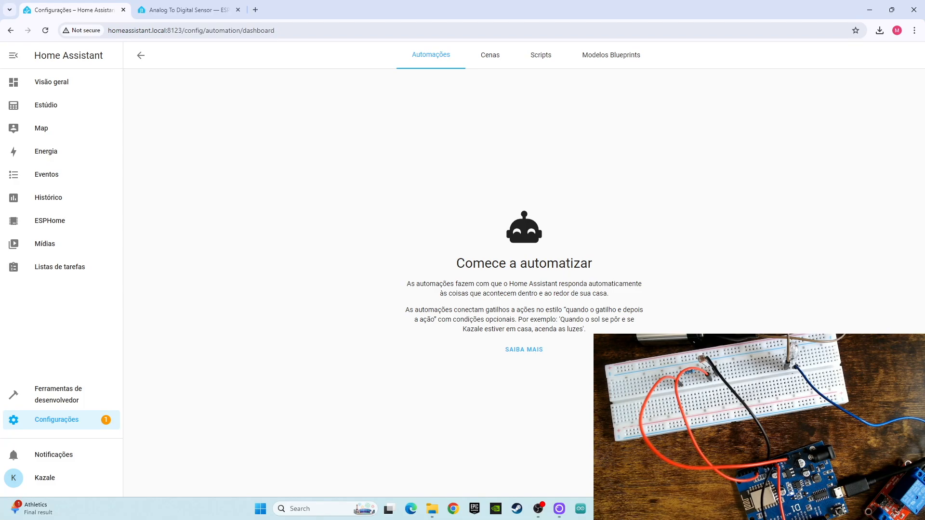
click(873, 478)
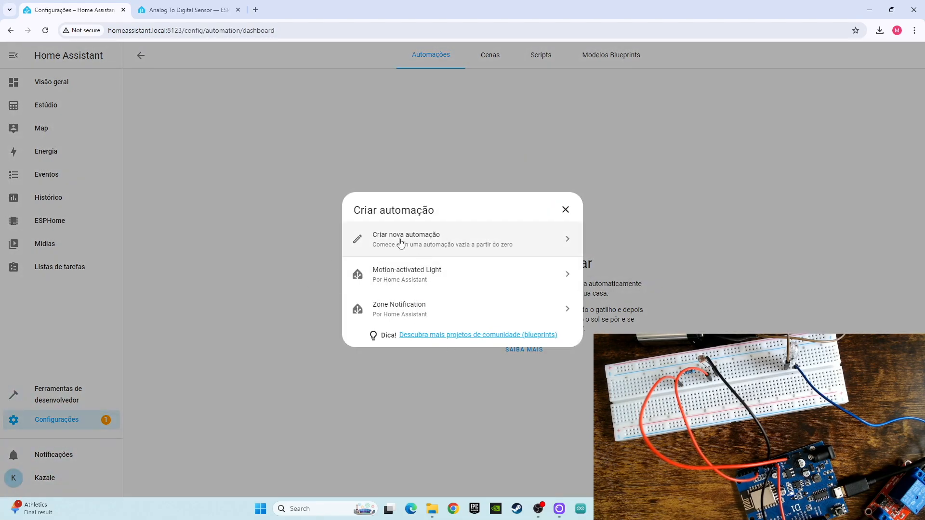
click(422, 241)
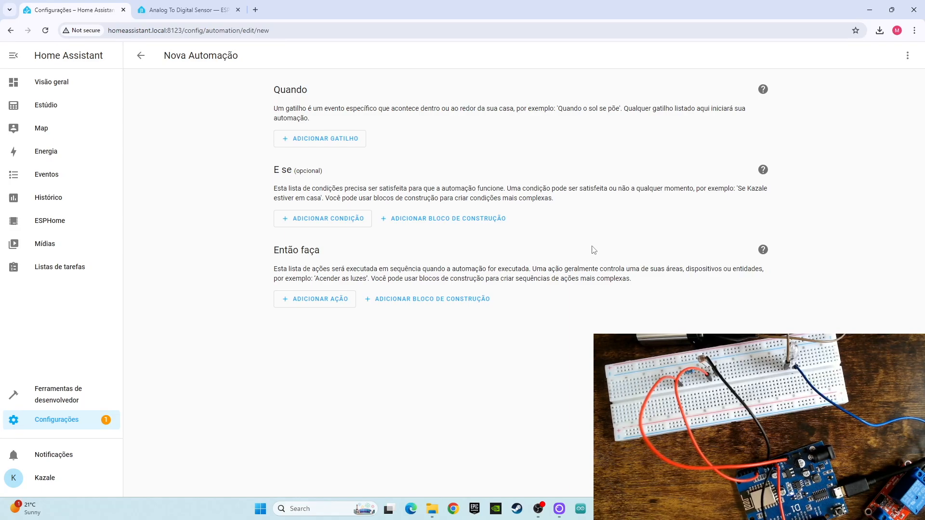
Examine the "Quando", "E se" and "Então faça" sections of the new automation.
drag(272, 92, 486, 110)
click(365, 121)
click(526, 109)
drag(282, 171, 331, 177)
click(333, 177)
drag(273, 250, 313, 265)
click(337, 270)
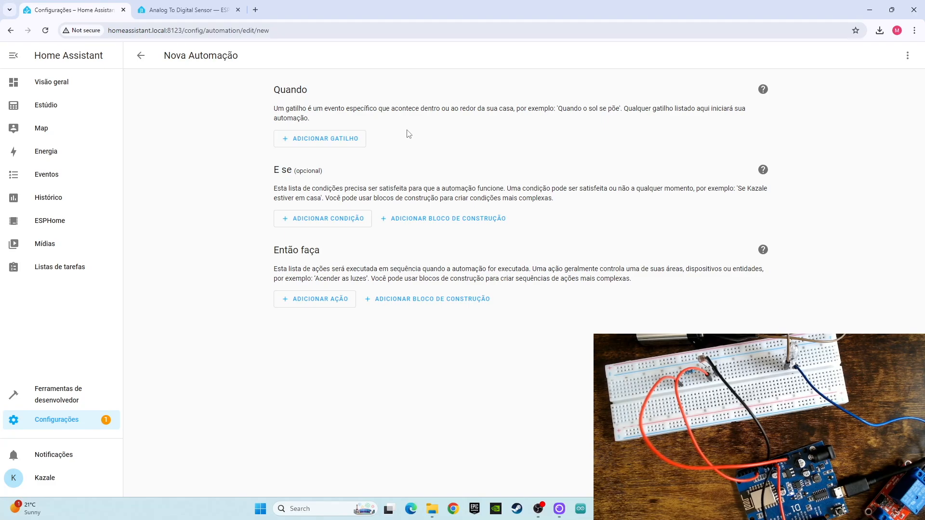
drag(279, 252, 381, 274)
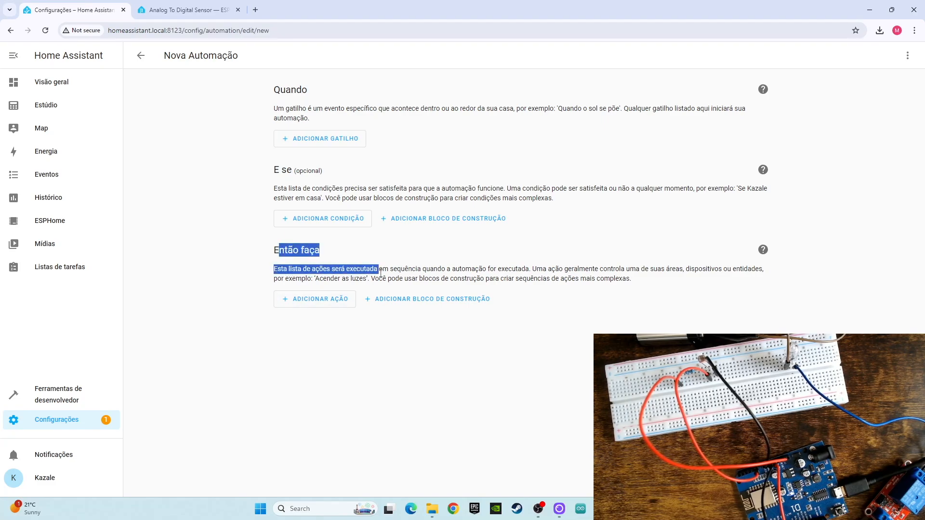
click(409, 278)
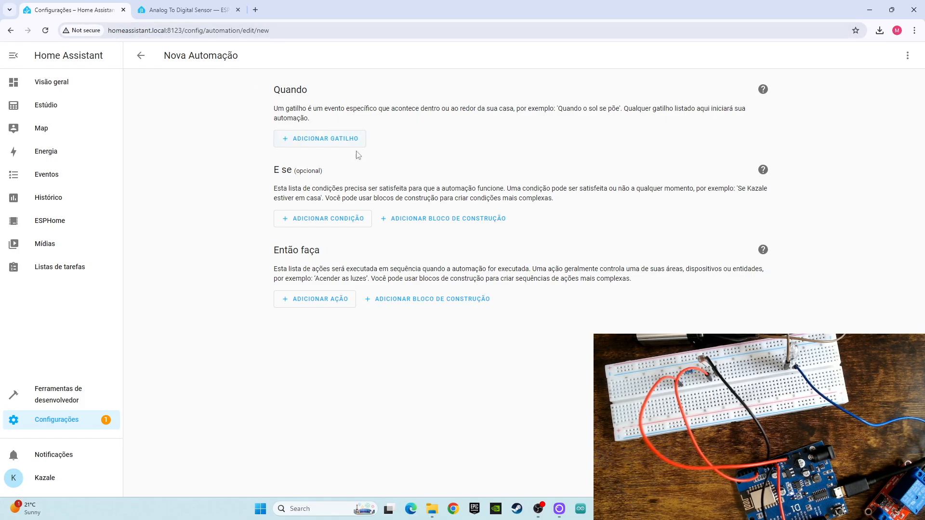
Add an "Estado numérico" entity trigger for the "ESP2866-D1 Sensor de luminosidade" entity.
click(311, 140)
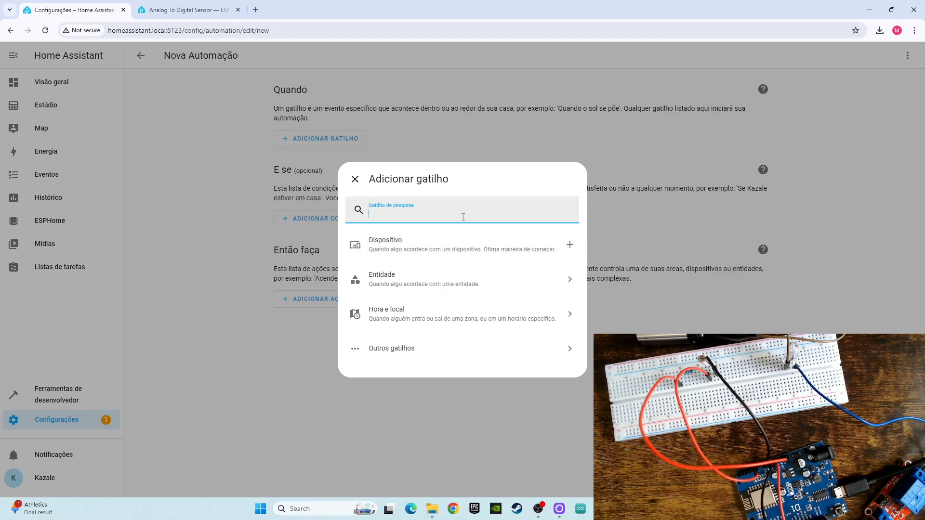
click(418, 285)
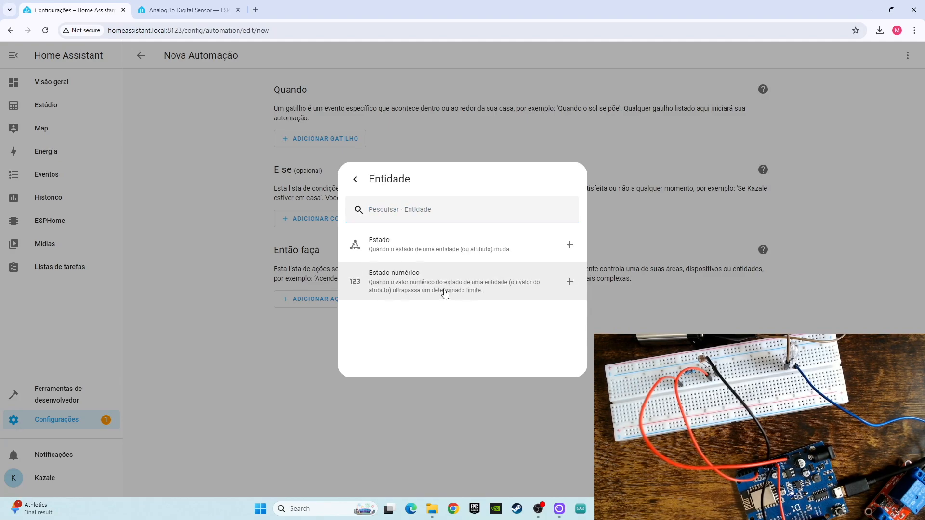
click(415, 286)
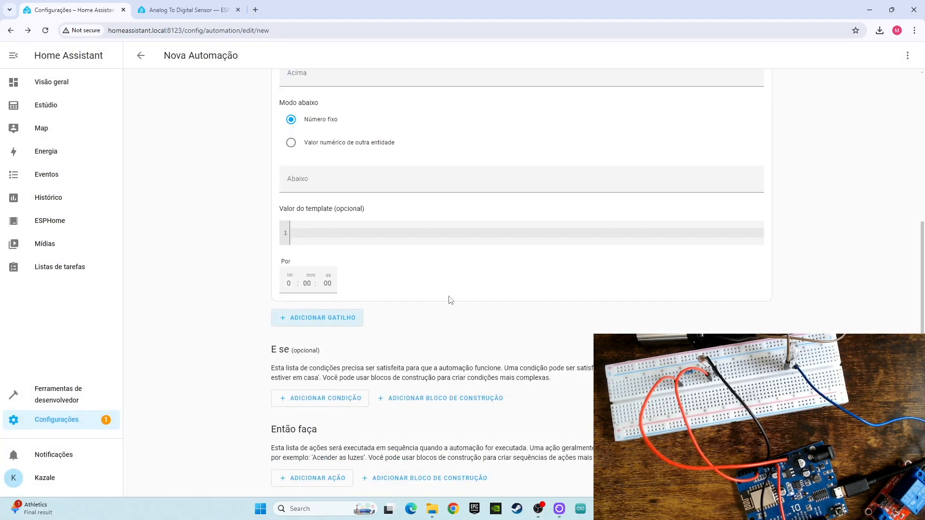
scroll(466, 206, up, 5)
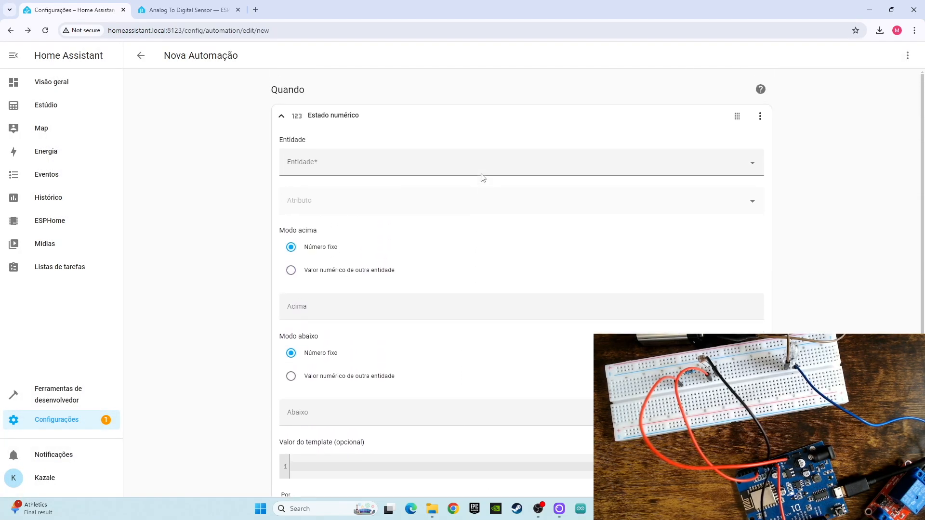
click(327, 168)
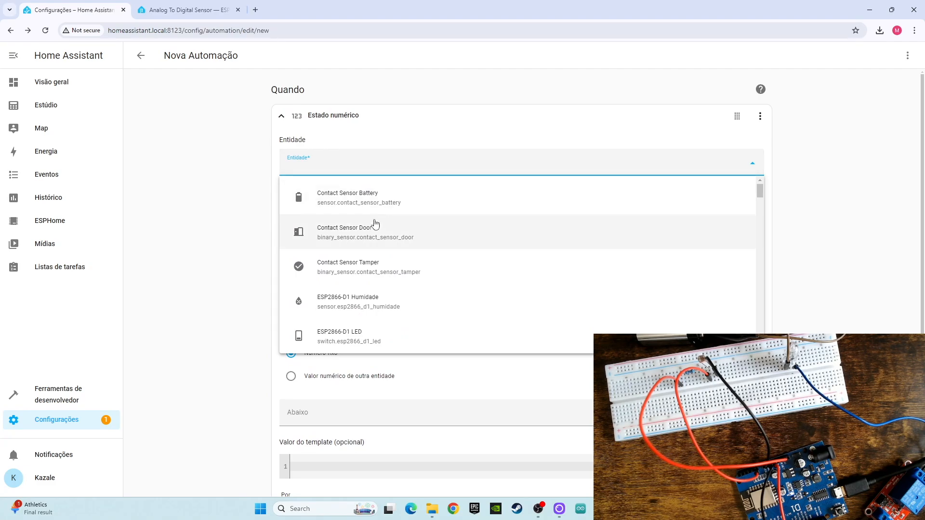
scroll(466, 312, down, 2)
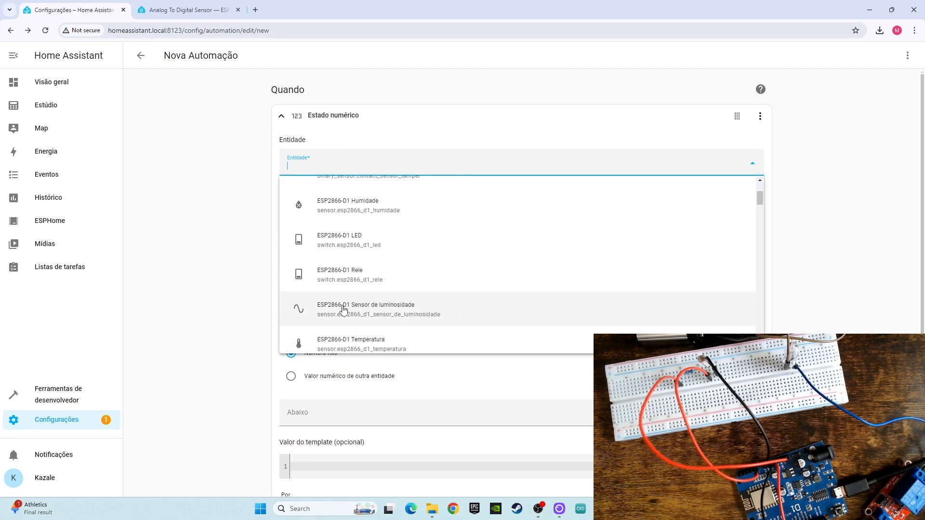
click(376, 311)
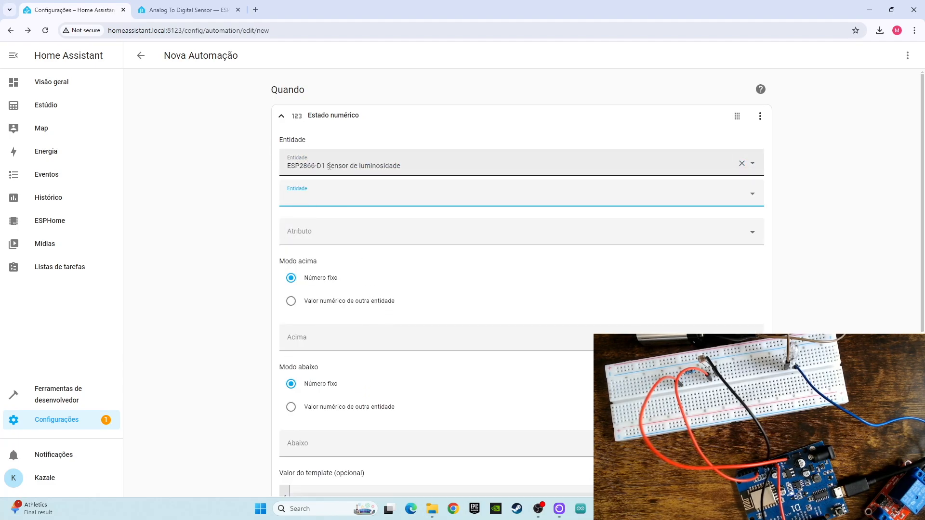
Set the numeric state trigger's "Atributo" to 0.5.
click(340, 236)
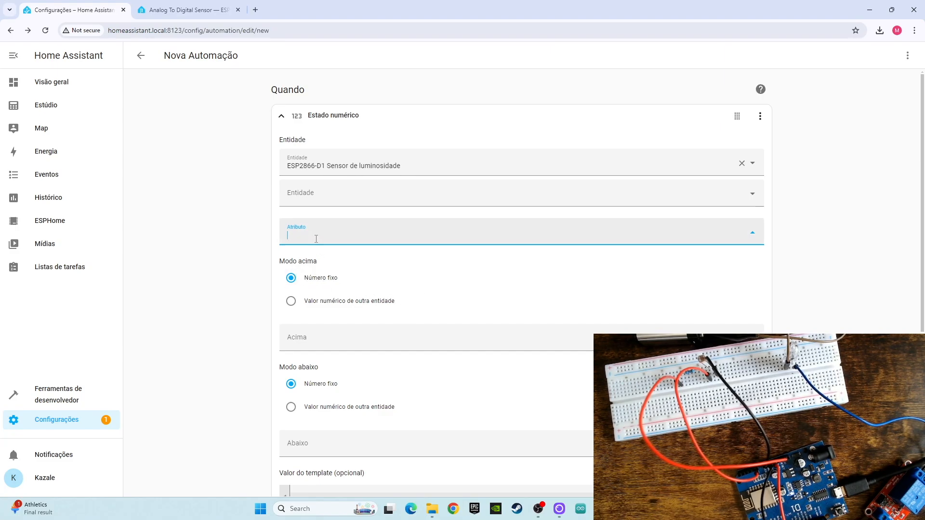
text(0.5)
click(415, 268)
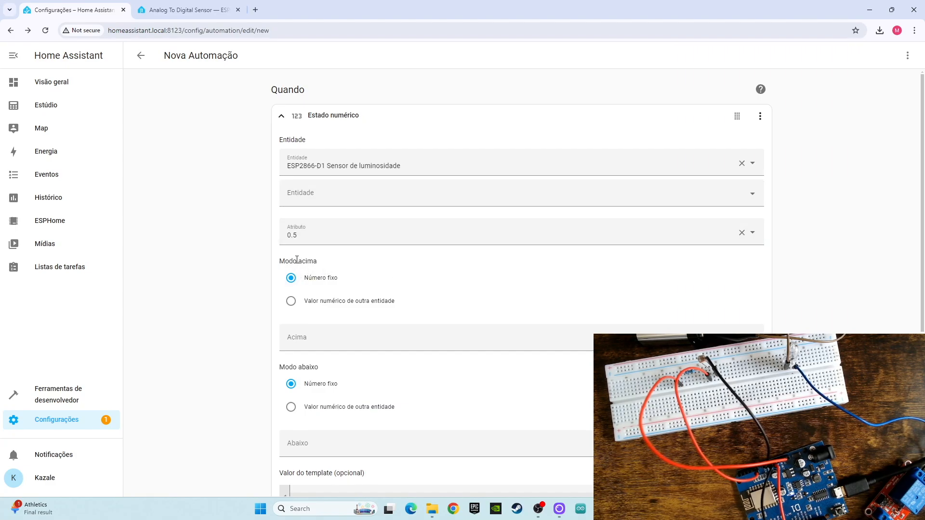
Name the automation "Sensor de Luz" and try to save it.
drag(282, 261, 325, 268)
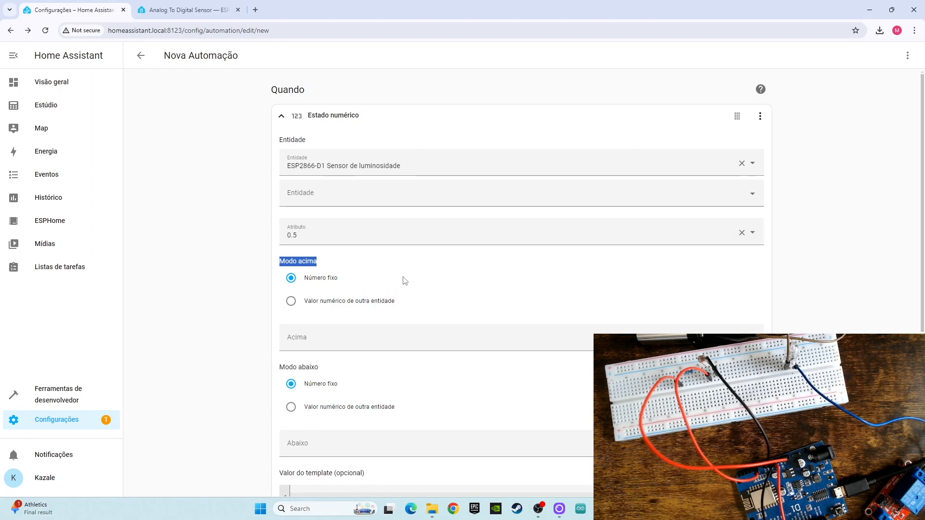
click(396, 260)
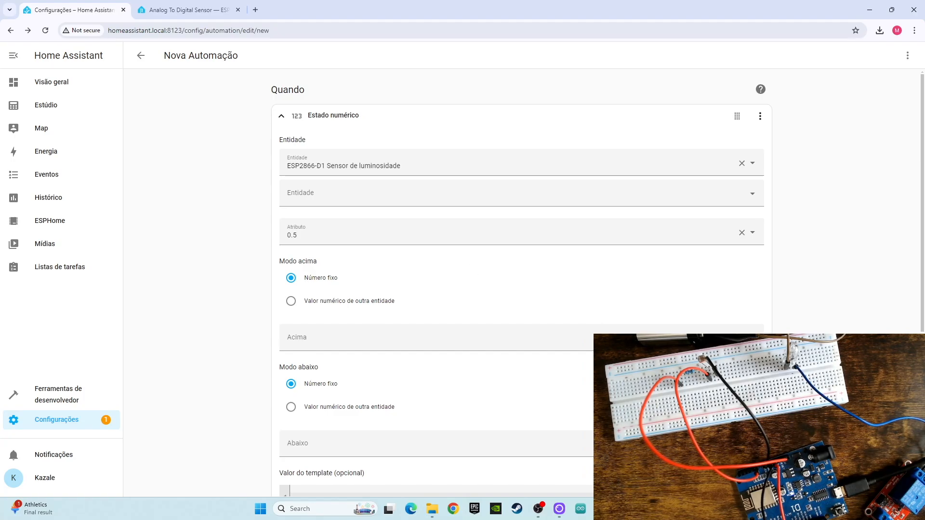
key(ctrl+s)
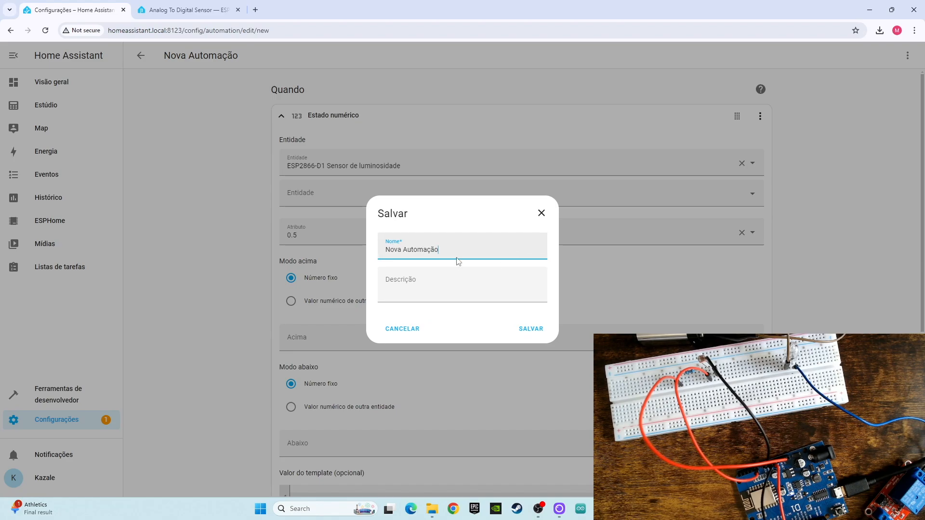
triple_click(448, 248)
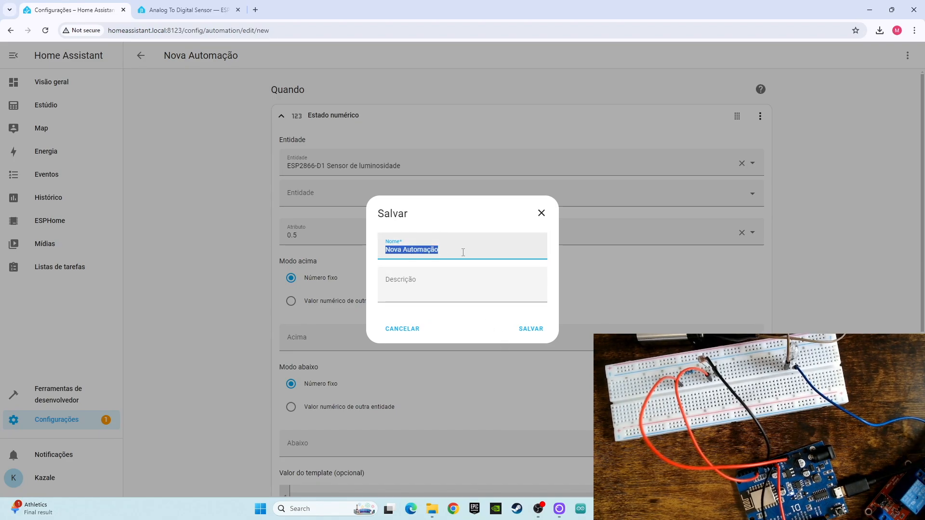
text(Sensor de Lu)
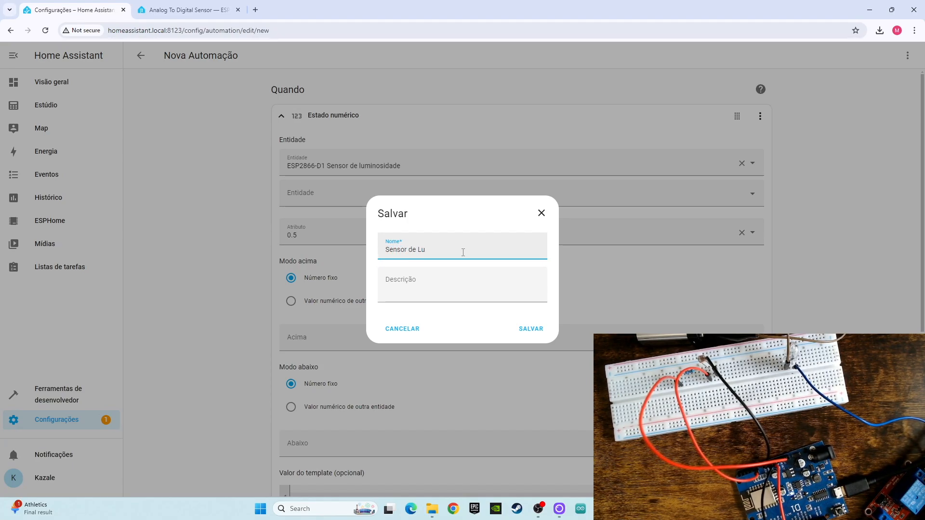
text(z)
click(530, 330)
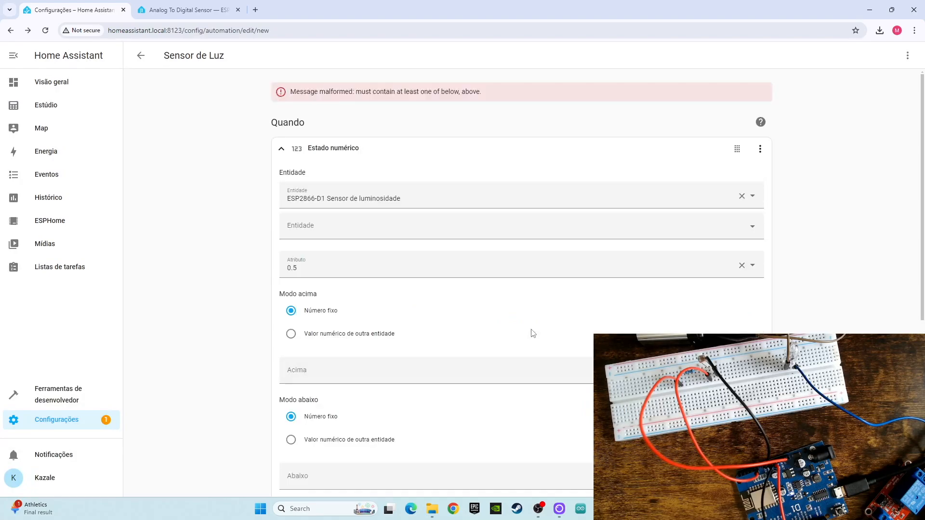
Add a second "Estado numérico" entity trigger for the "ESP2866-D1 Sensor de luminosidade" entity.
scroll(531, 337, down, 6)
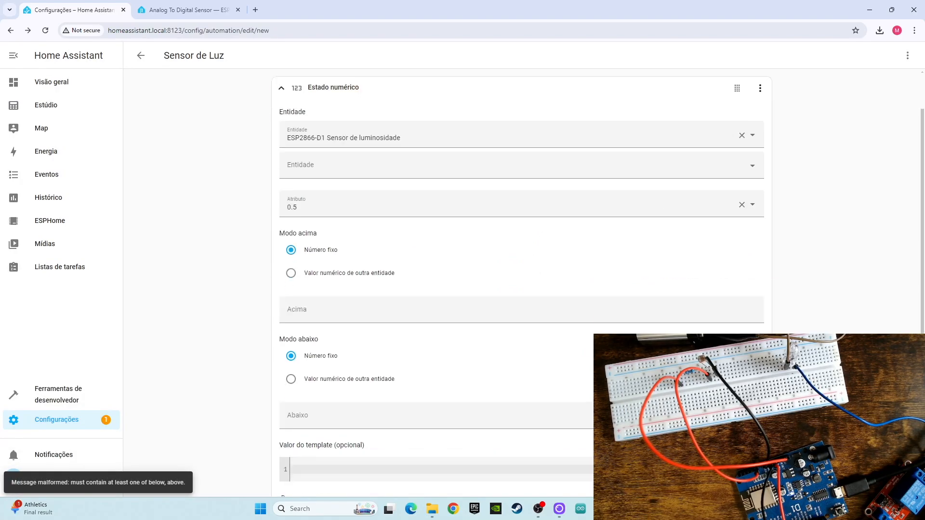
scroll(558, 291, up, 4)
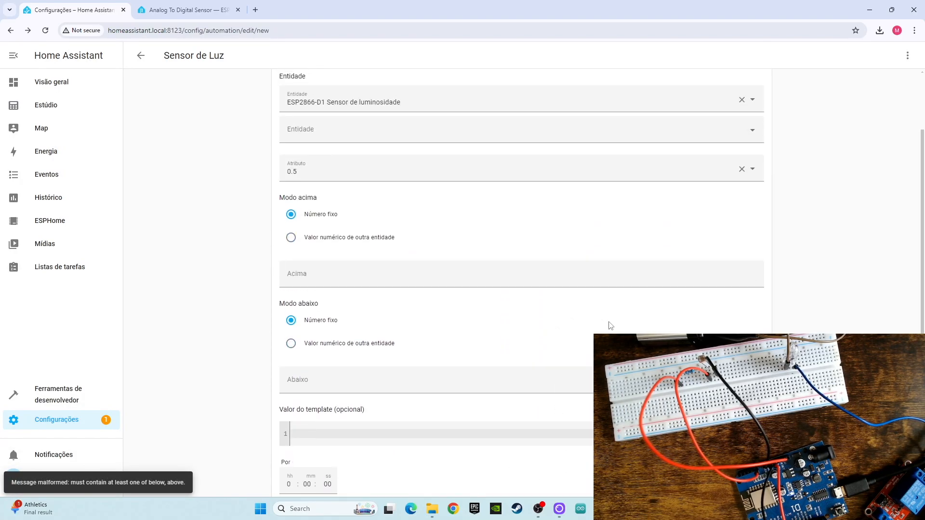
scroll(544, 309, up, 2)
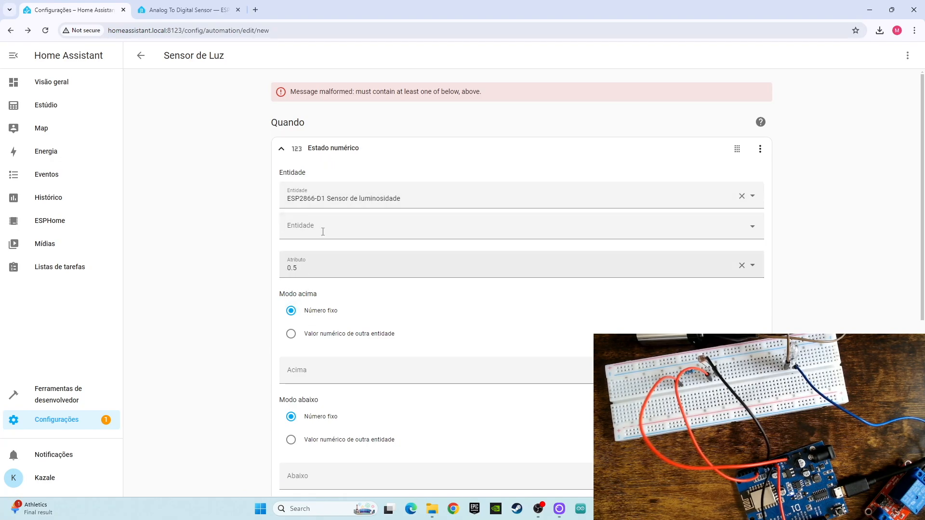
click(331, 150)
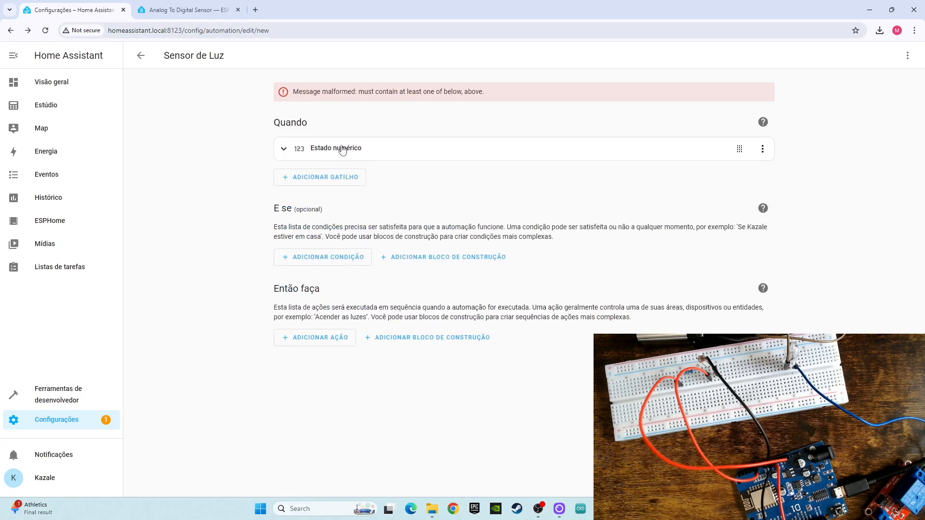
click(325, 177)
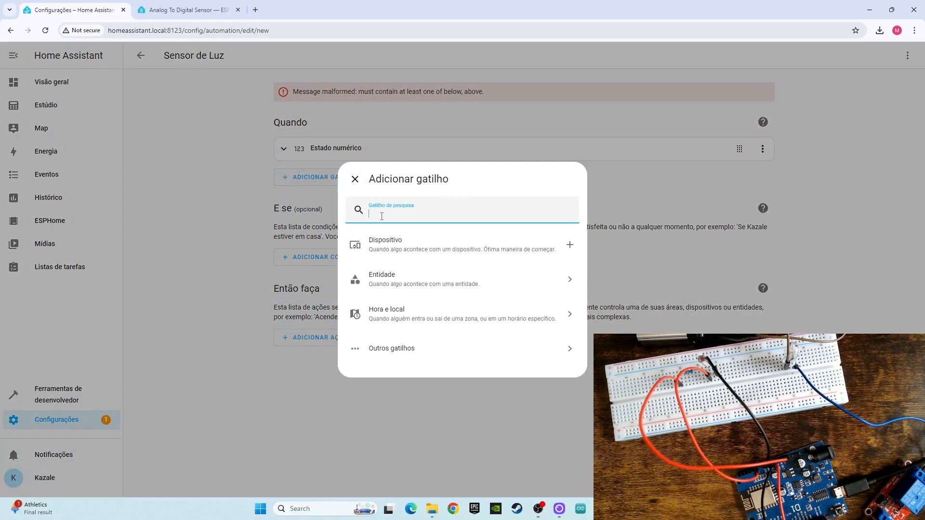
click(412, 284)
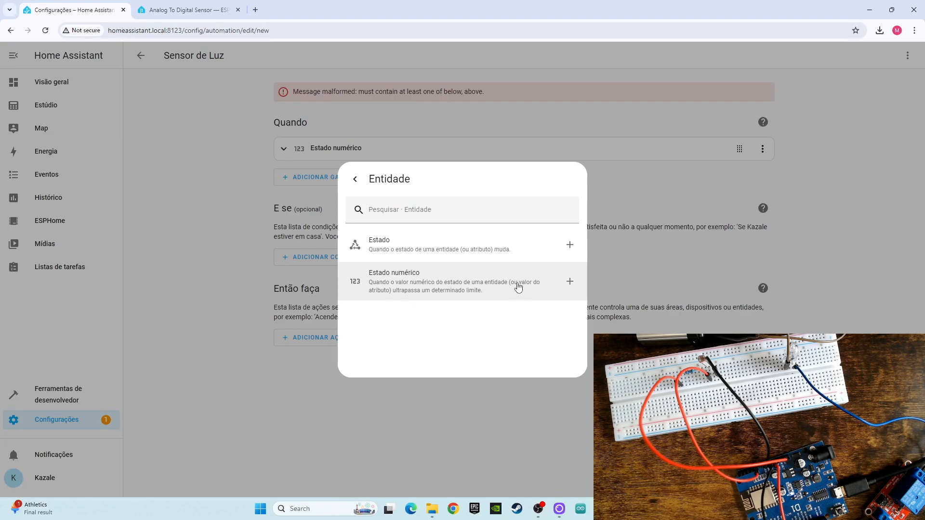
click(513, 287)
scroll(476, 233, up, 6)
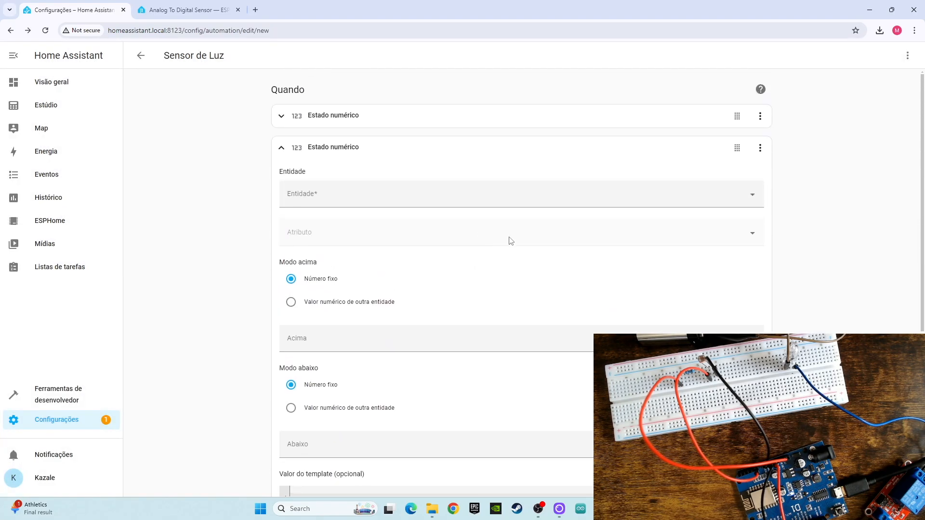
click(349, 194)
scroll(469, 357, down, 3)
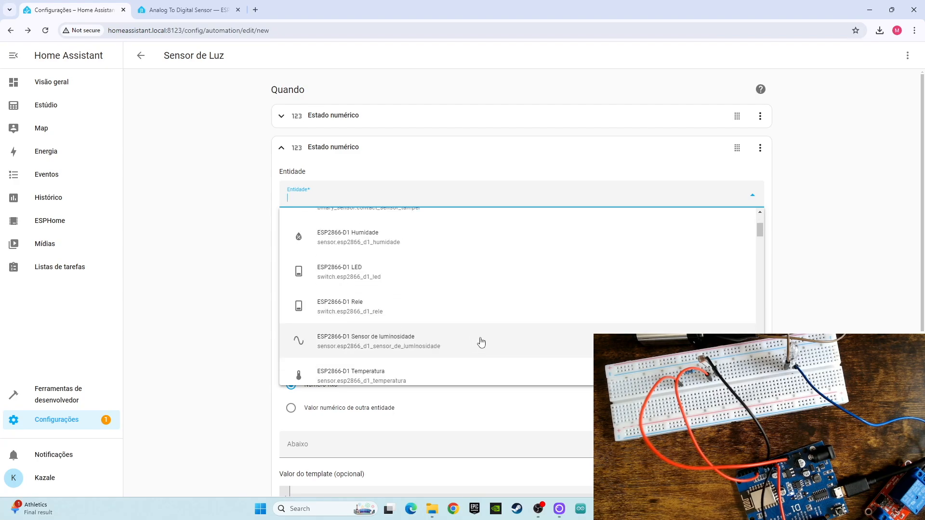
click(407, 296)
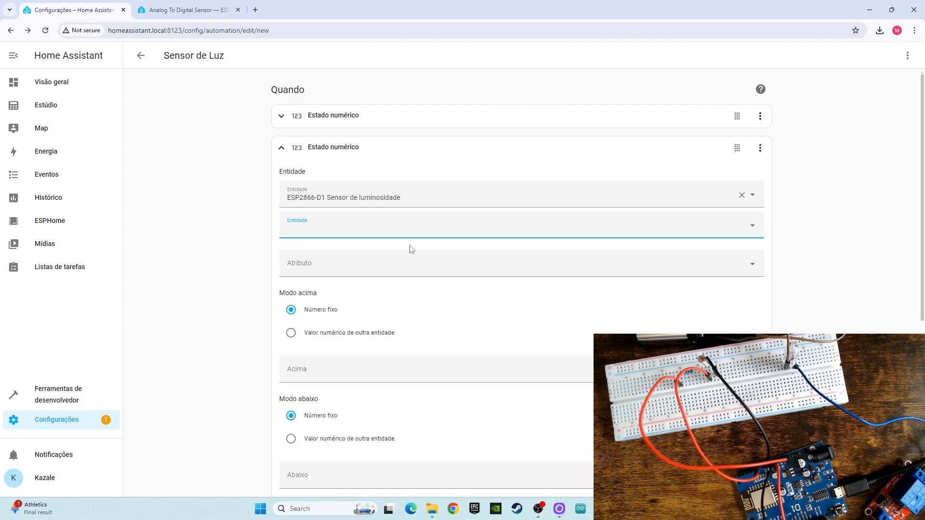
scroll(412, 248, down, 2)
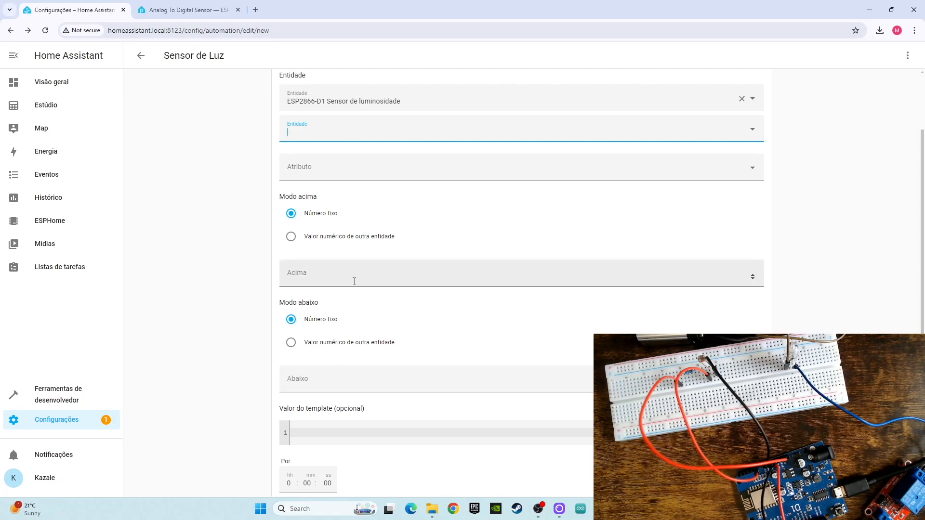
click(751, 170)
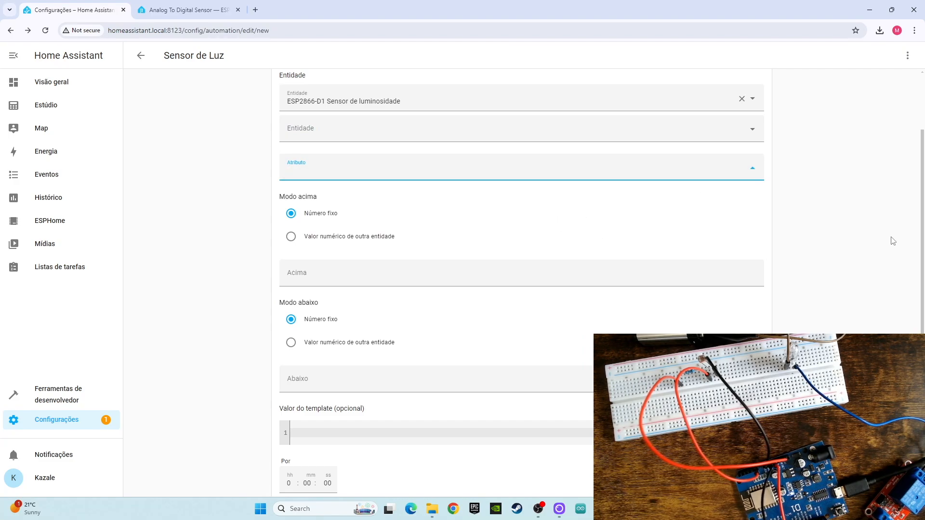
click(834, 227)
scroll(748, 254, up, 2)
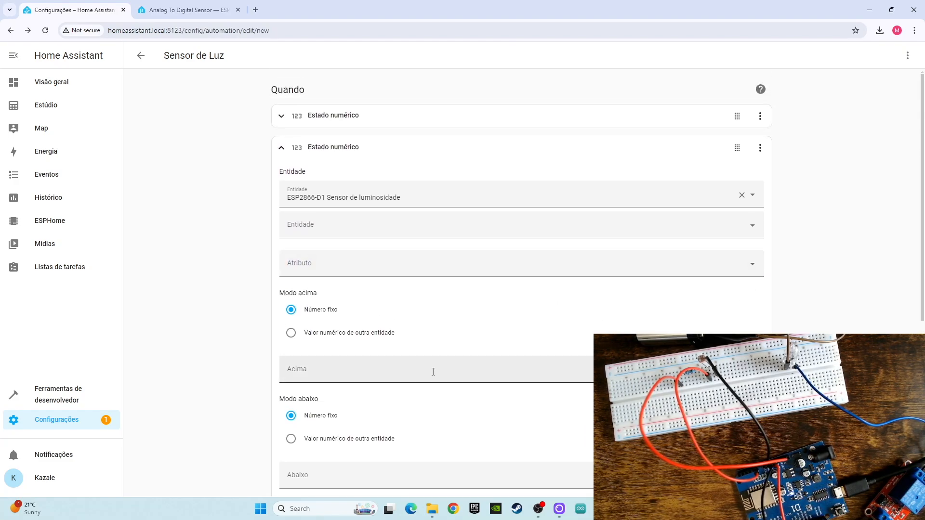
Clear the "Atributo" value of the first numeric state trigger and set its "Acima" threshold to 0.5.
click(375, 119)
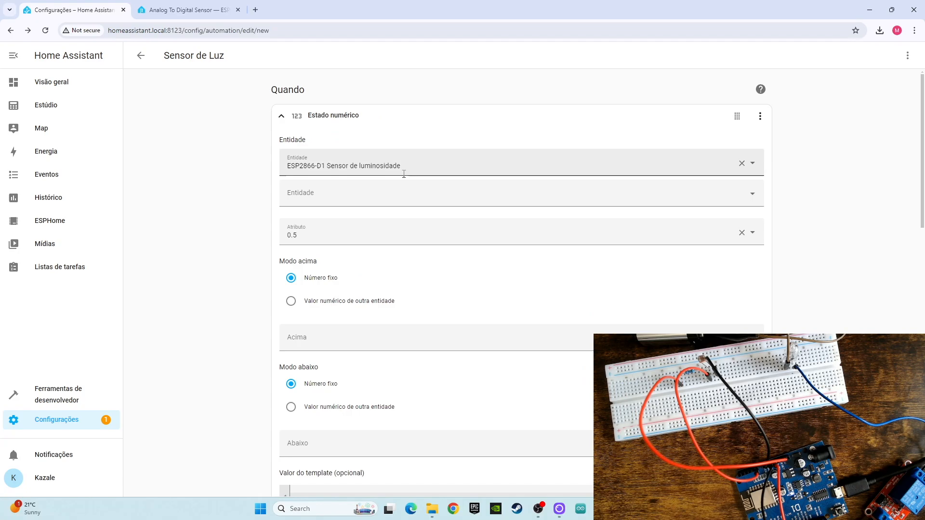
click(314, 228)
key(ctrl+a)
key(BackSpace)
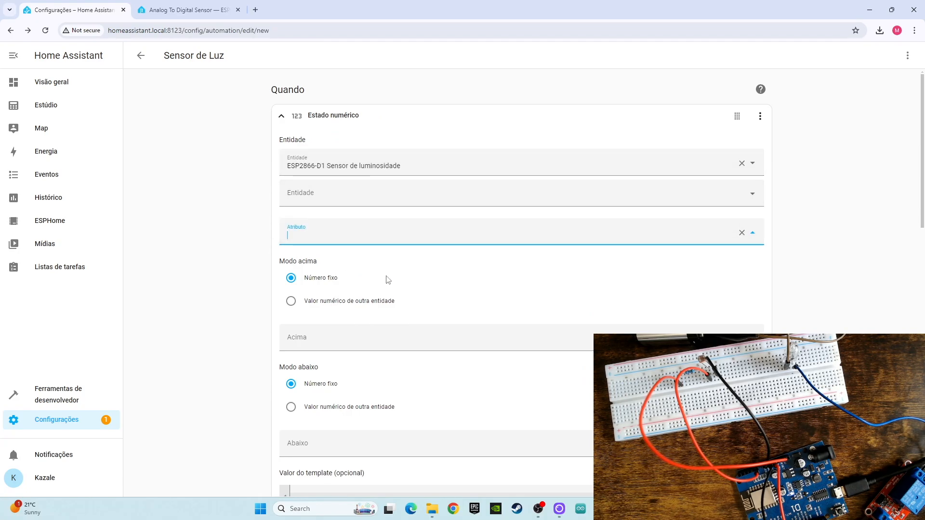
click(326, 338)
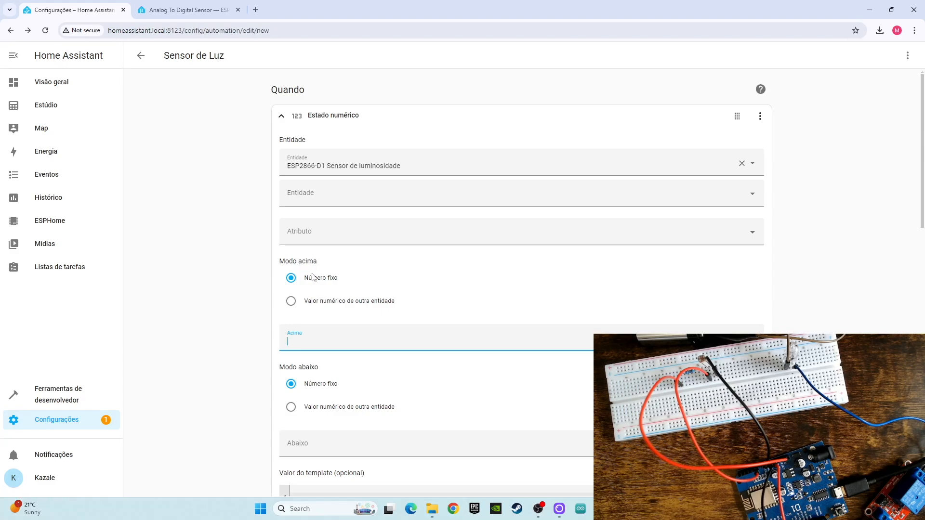
text(0.5)
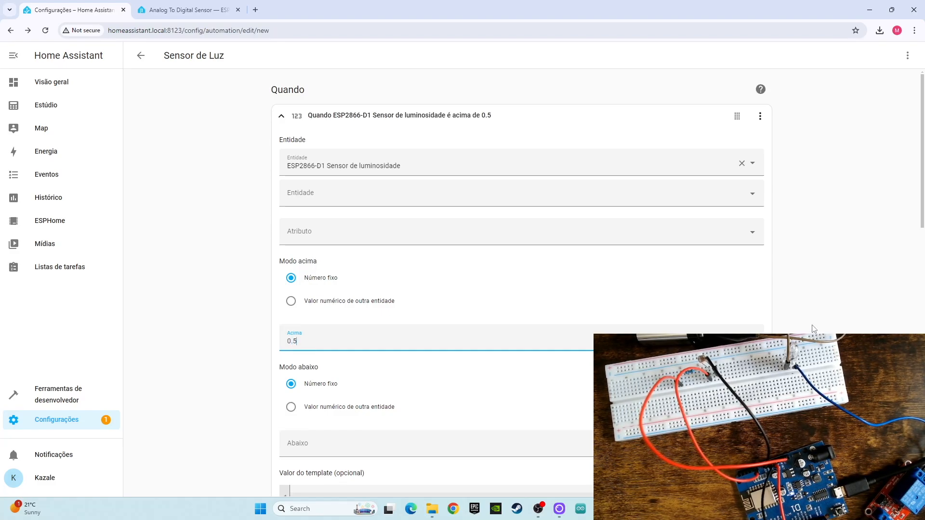
scroll(683, 275, down, 1)
scroll(443, 136, up, 1)
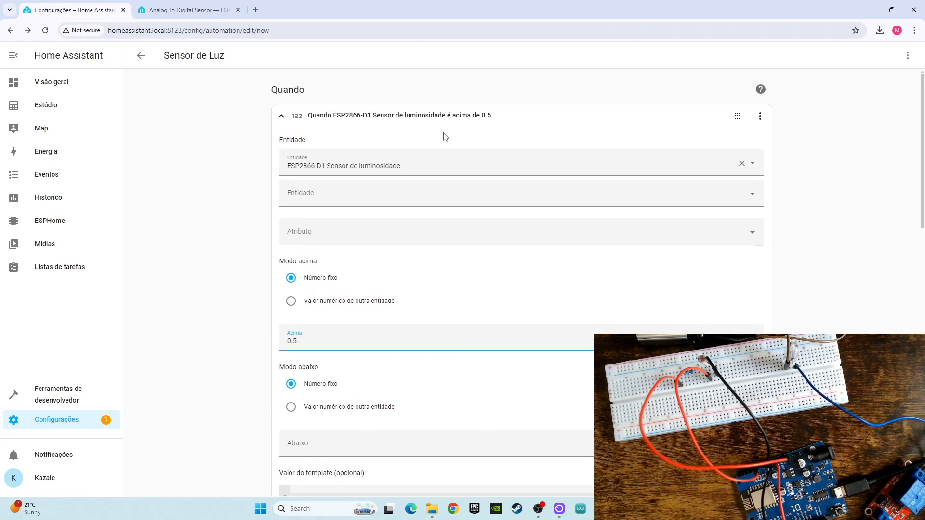
click(387, 118)
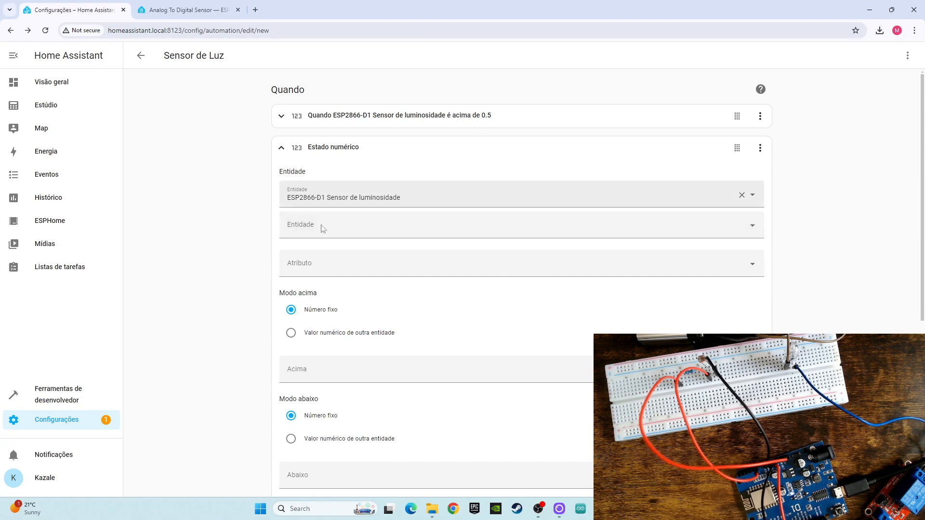
Set the "Abaixo" threshold of the second numeric state trigger to 0.49.
scroll(389, 297, down, 1)
scroll(388, 298, down, 2)
click(349, 383)
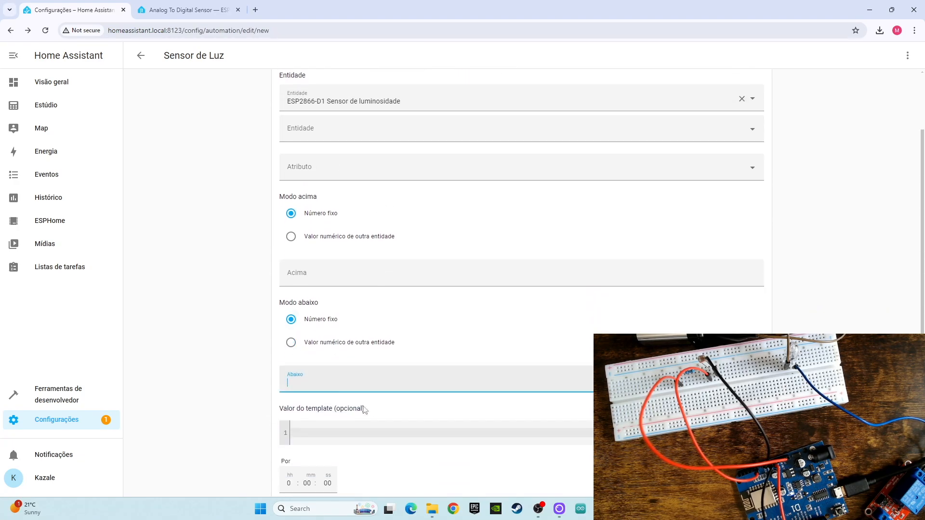
text(0.49)
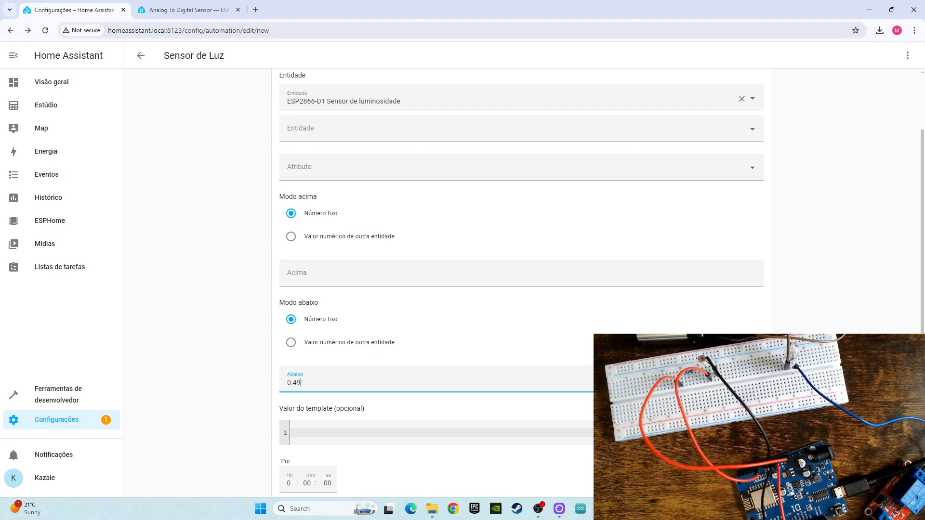
scroll(857, 326, up, 2)
click(371, 151)
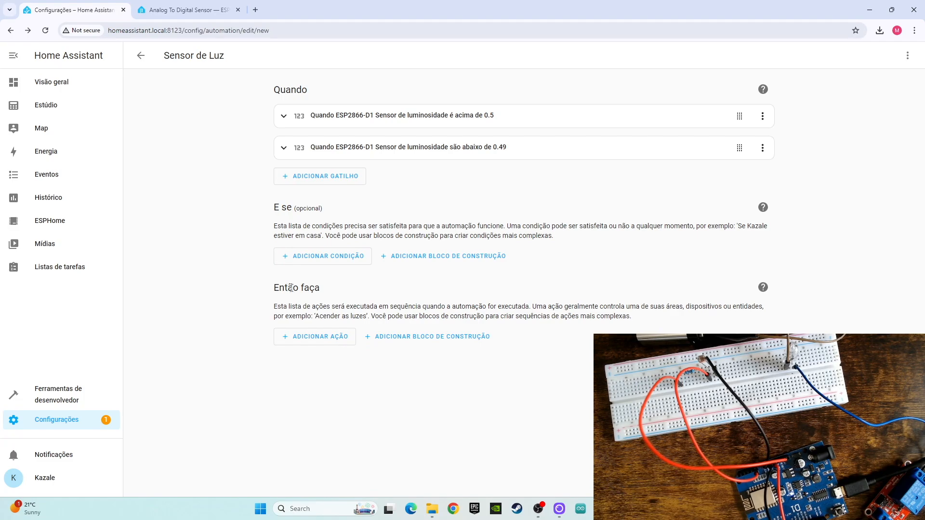
Add a "Dispositivo" action under "Então faça" and choose ESP2866-D1 as its device.
click(318, 338)
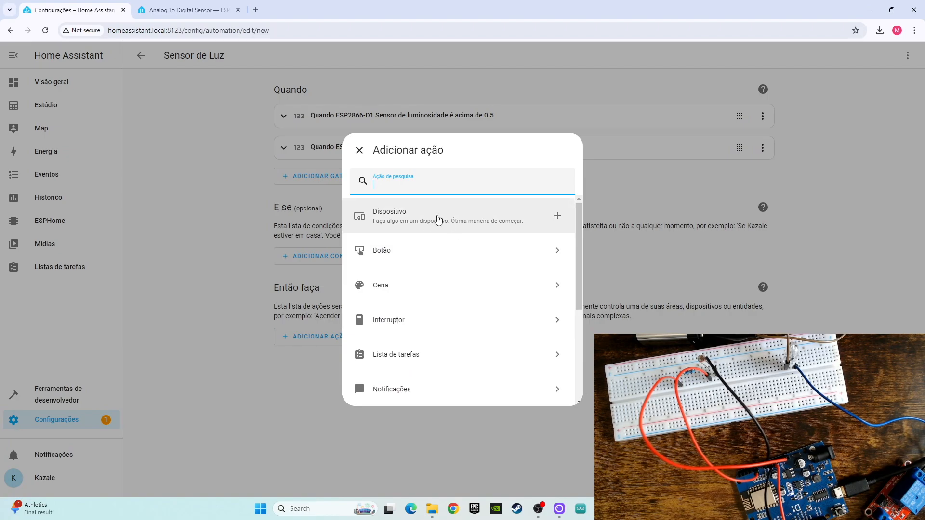
scroll(440, 220, down, 5)
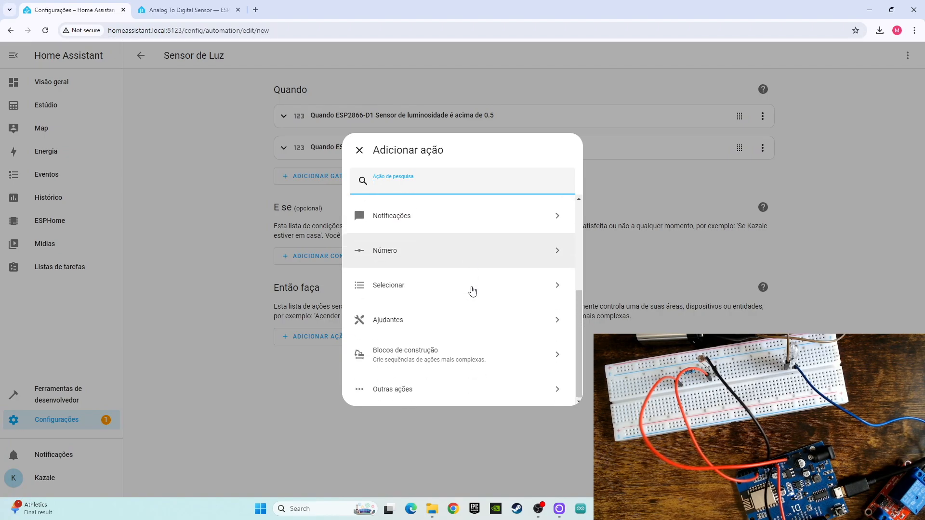
scroll(472, 290, up, 5)
click(417, 221)
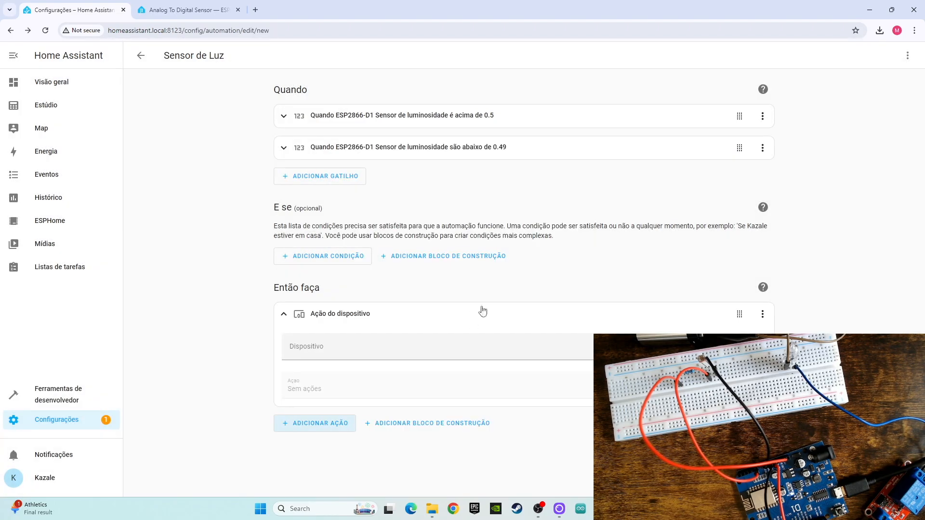
click(417, 347)
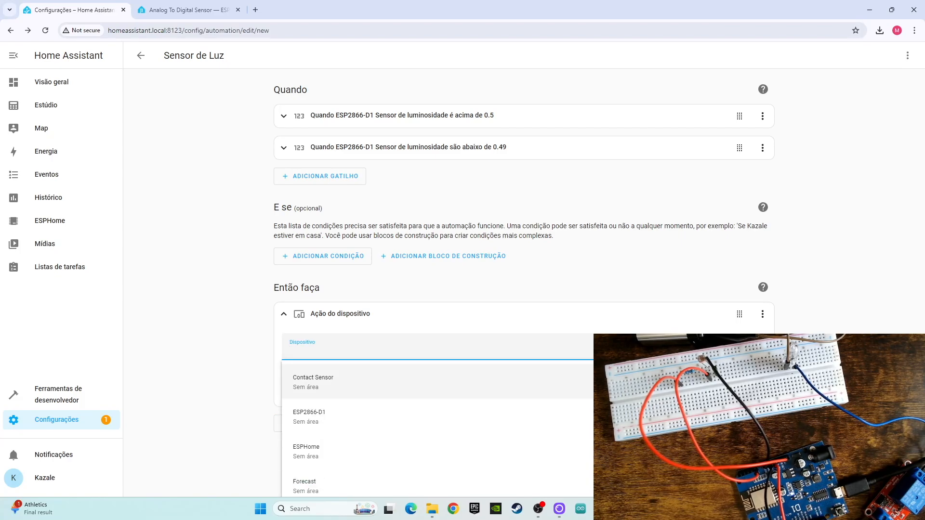
scroll(434, 414, down, 3)
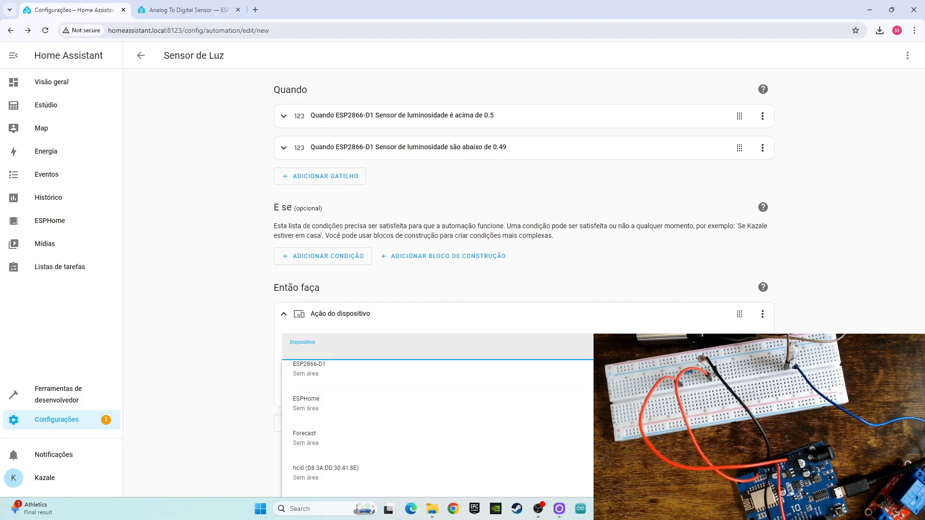
scroll(433, 414, down, 3)
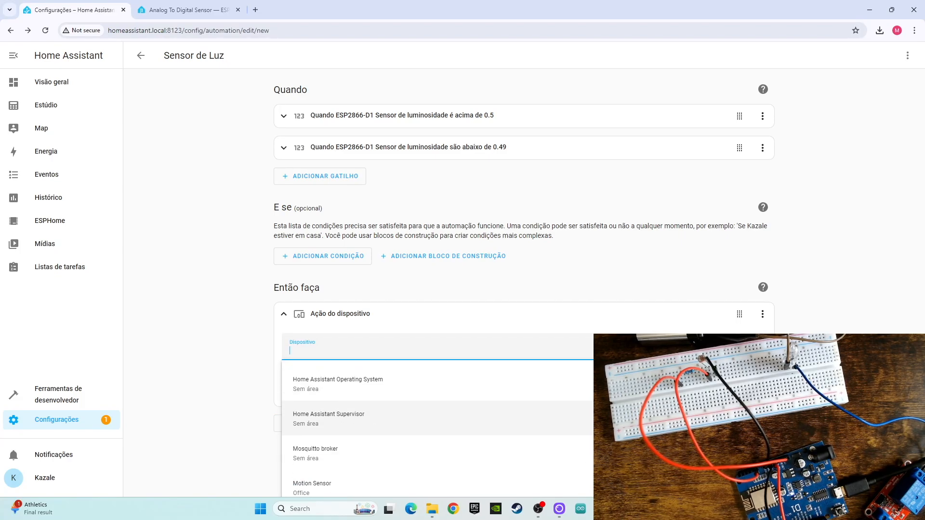
scroll(592, 426, down, 6)
scroll(591, 425, down, 1)
scroll(592, 424, up, 10)
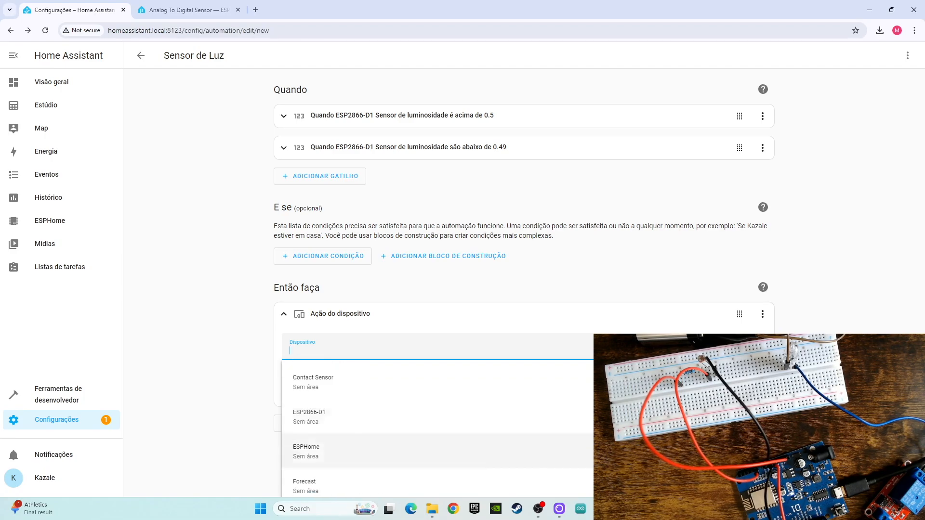
click(345, 418)
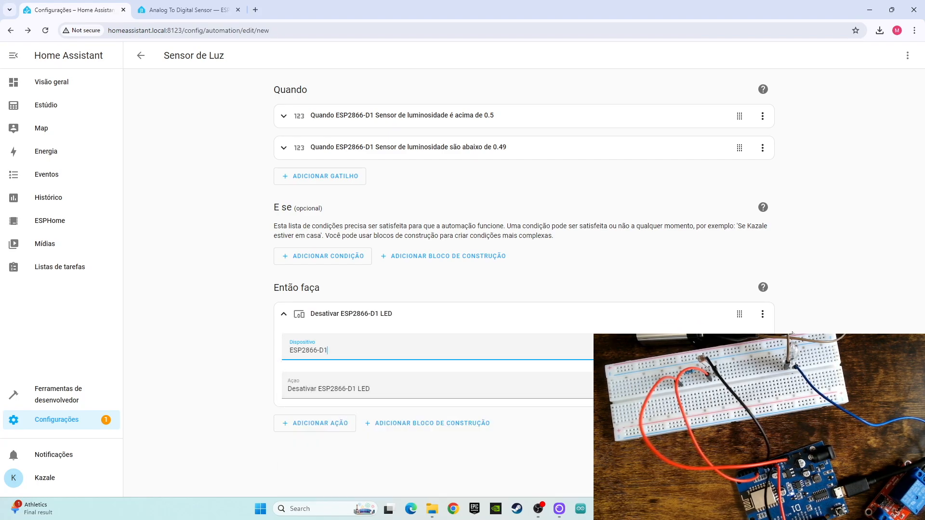
Set the ESP2866-D1 device action to "Alternar ESP2866-D1 Rele" and save the automation under the name "Sensor de Luz".
click(327, 388)
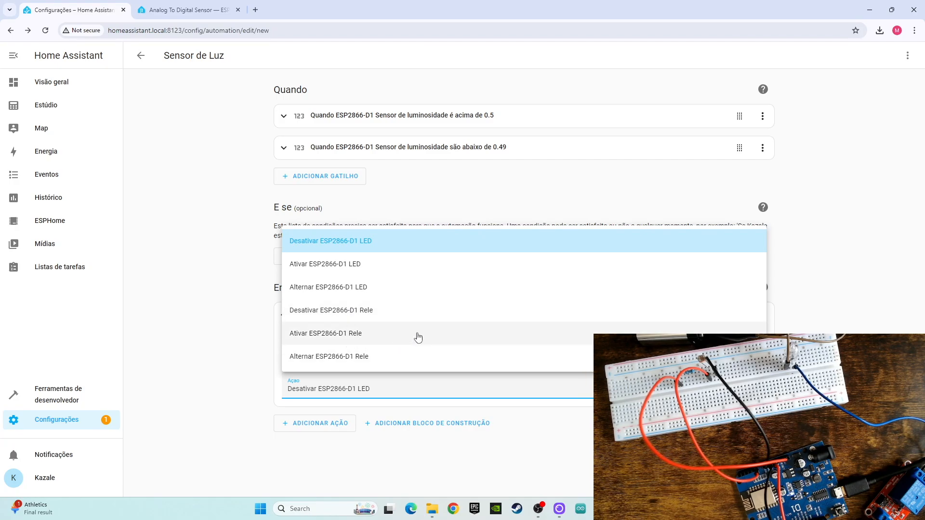
click(355, 359)
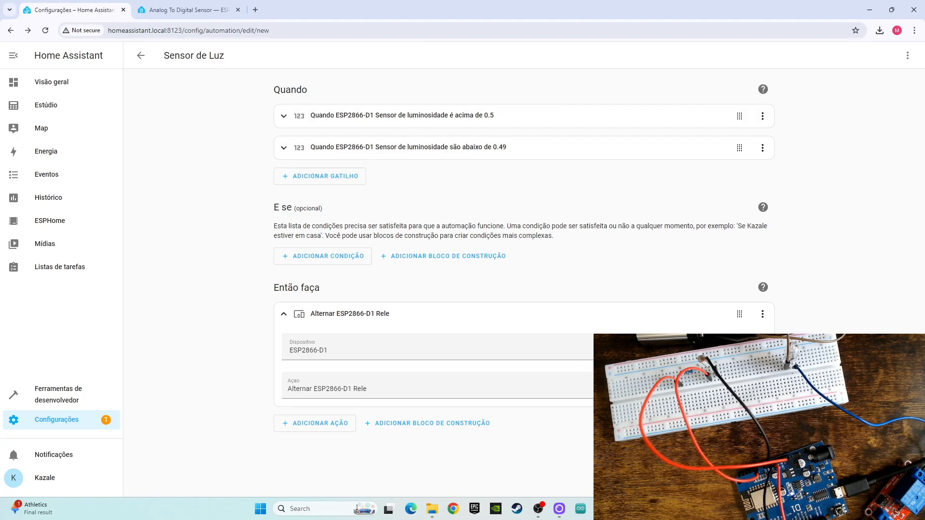
key(ctrl+s)
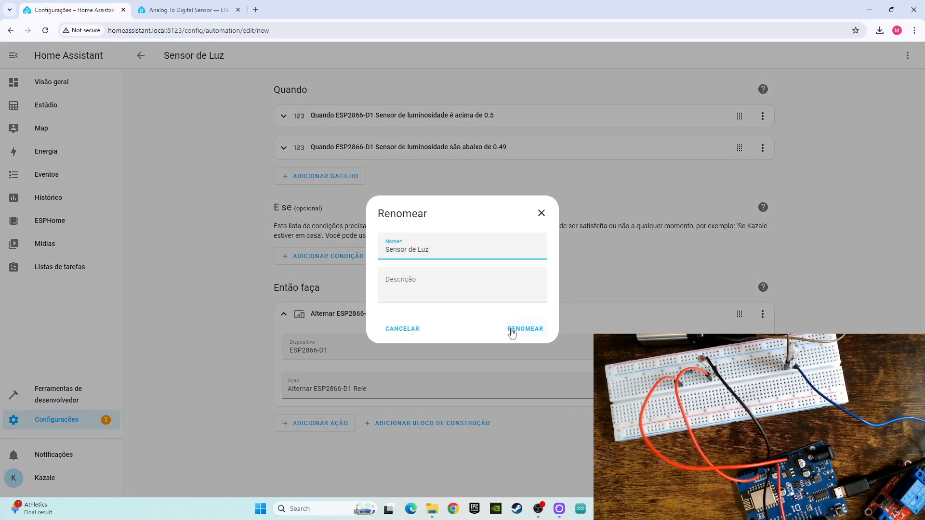
click(542, 213)
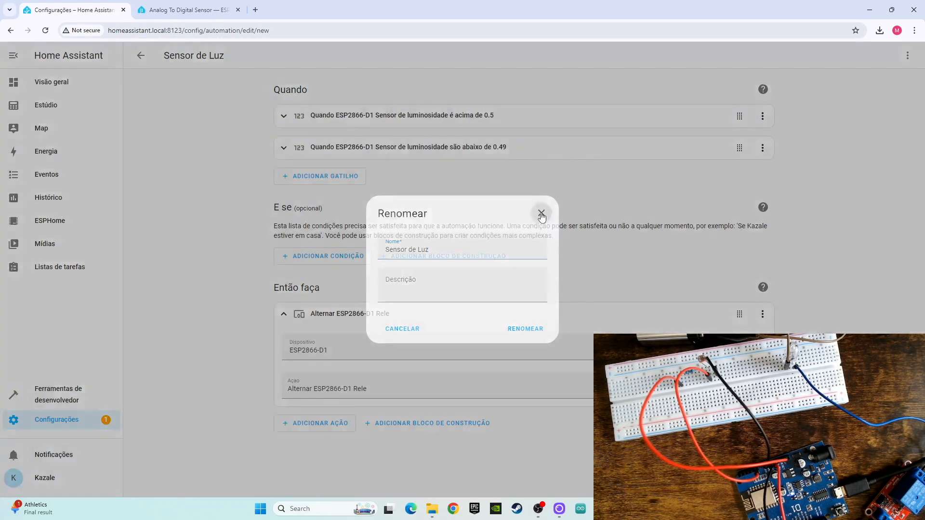
click(141, 55)
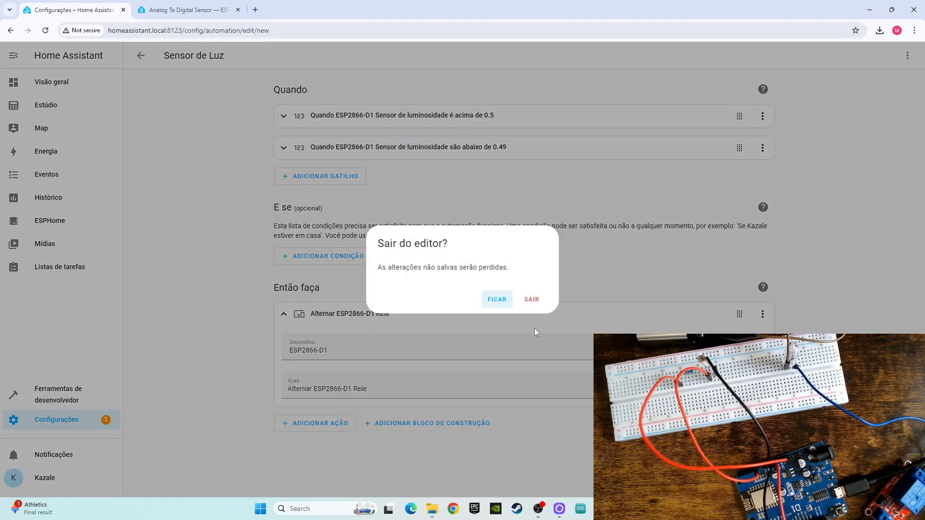
click(499, 314)
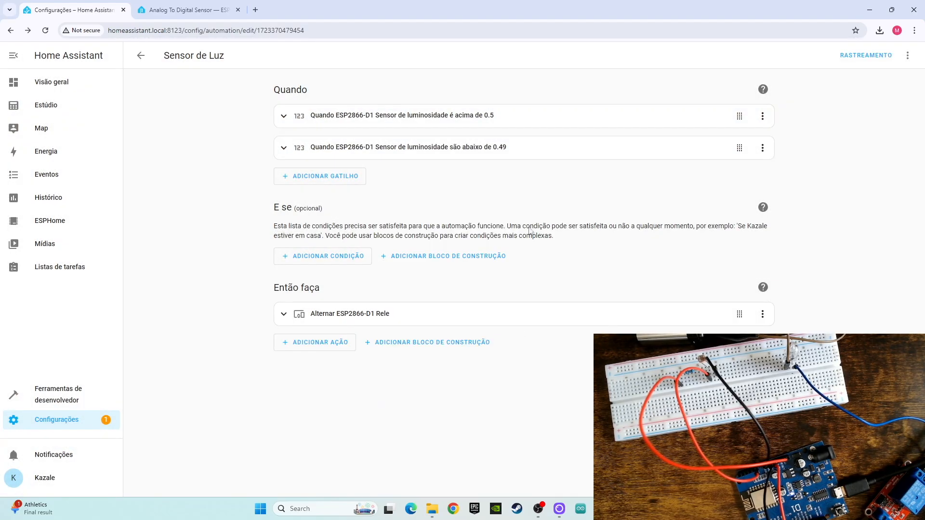
Open the ESP2866-D1 device page of the ESPHome integration to examine its relay, luminosity sensor and event log.
click(141, 56)
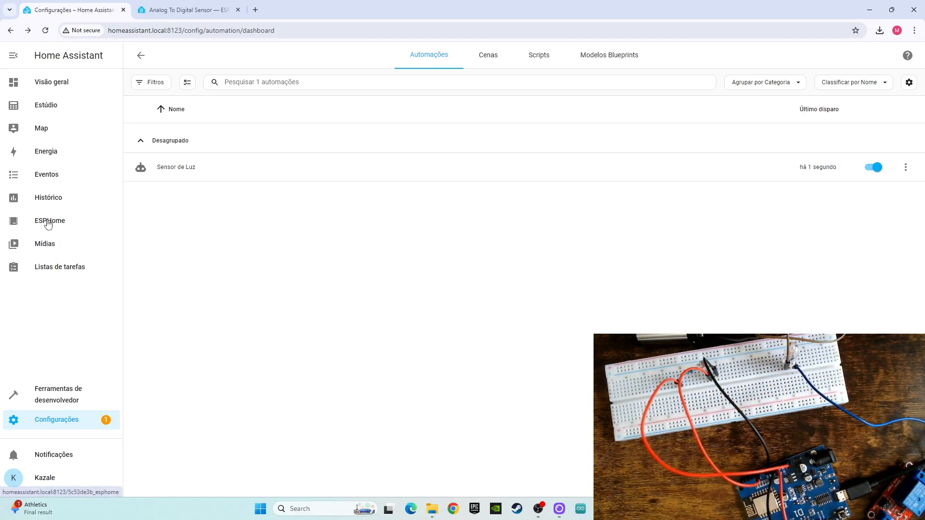
click(65, 419)
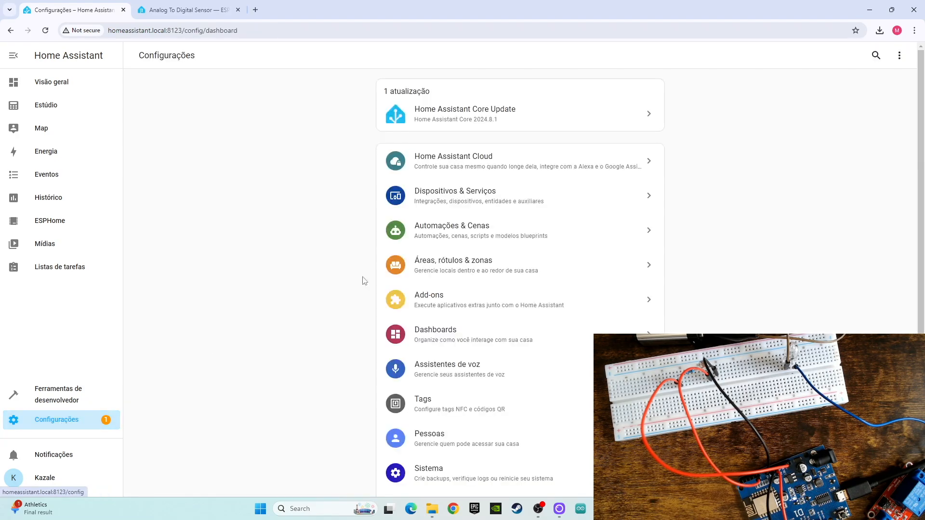
click(454, 200)
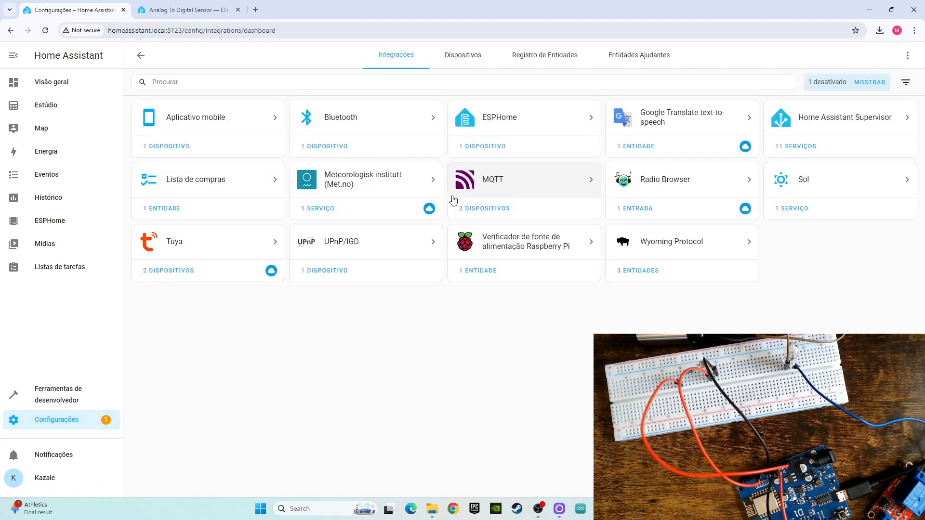
click(485, 146)
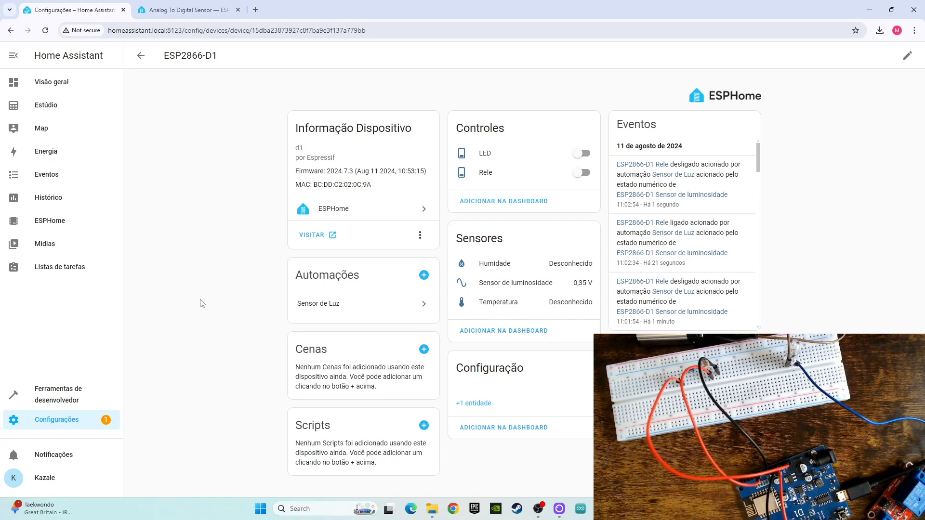
Return to the list of automations under "Automações & Cenas".
click(52, 420)
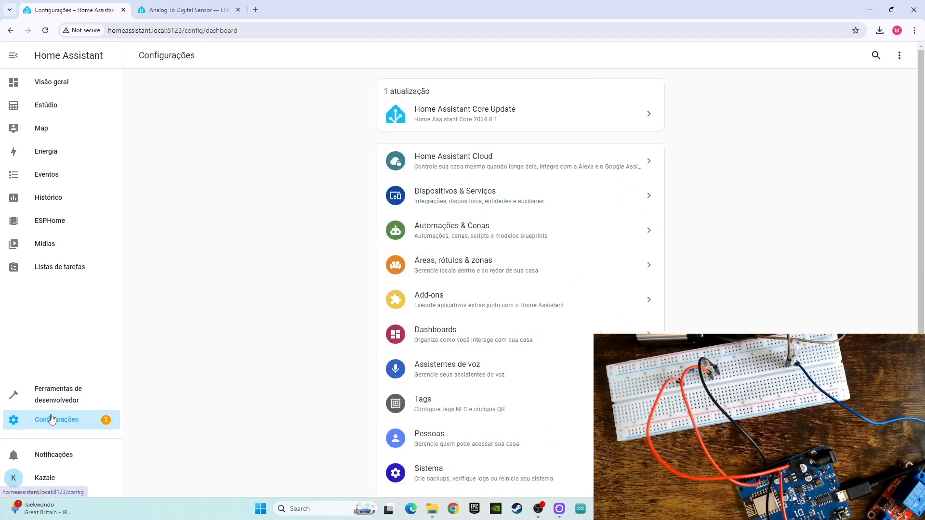
click(456, 230)
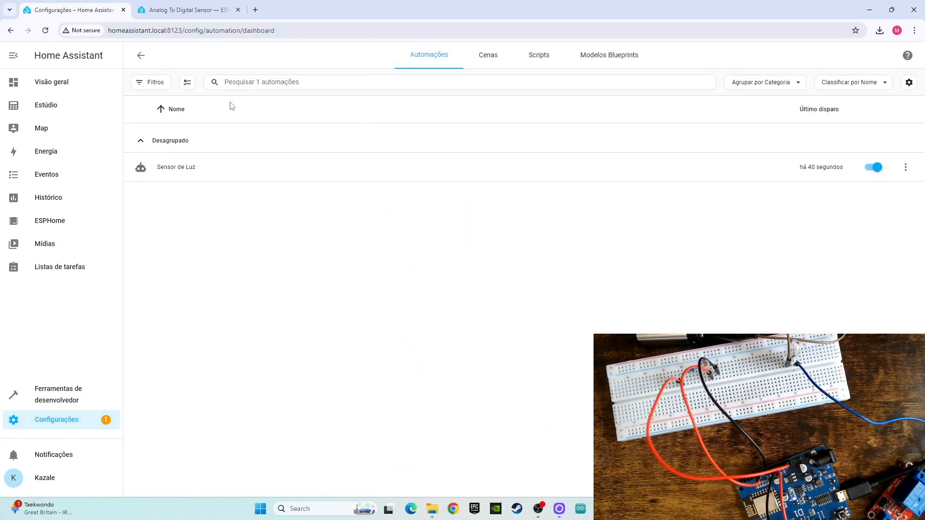